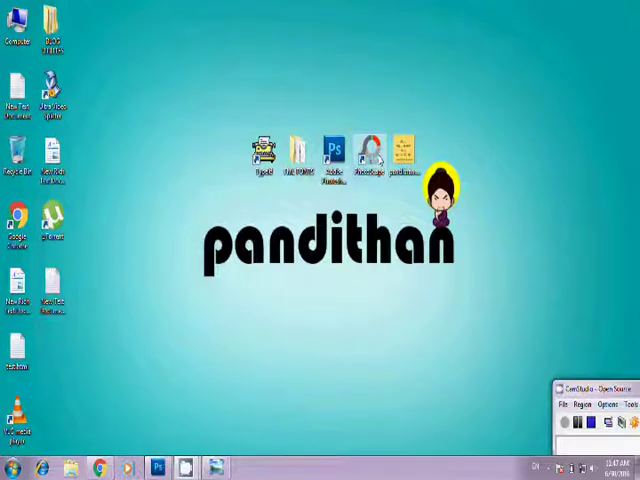
- Open the pandithan Malayalam letters image from the desktop in Windows Photo Viewer
double_click(408, 155)
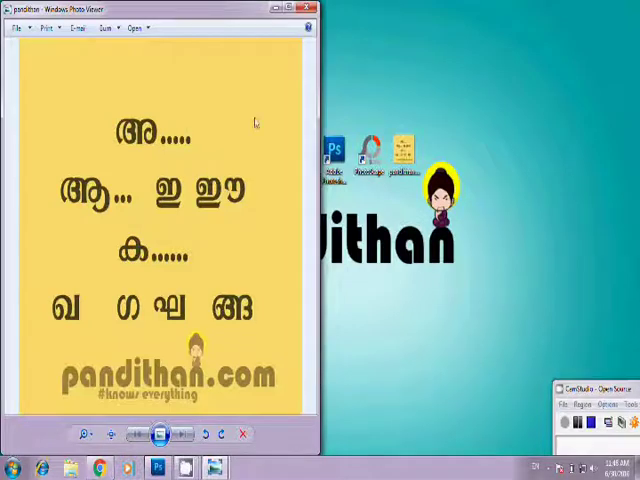
- Close the pandithan image viewer with Alt+F4, leaving the desktop visible
key(alt+F4)
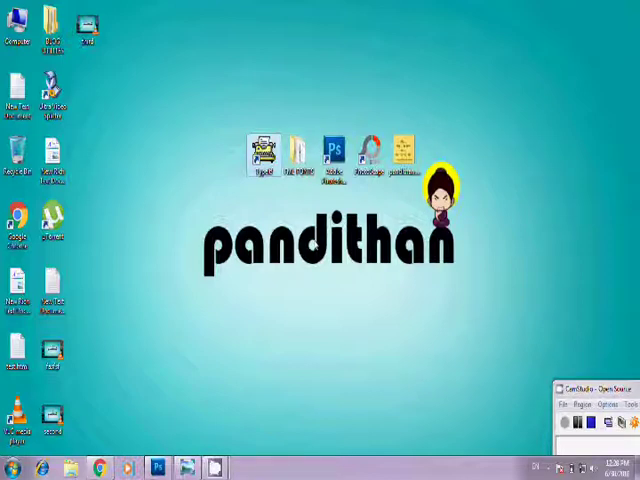
- Open the Start menu and its search box, dismissing and reopening it several times
click(12, 468)
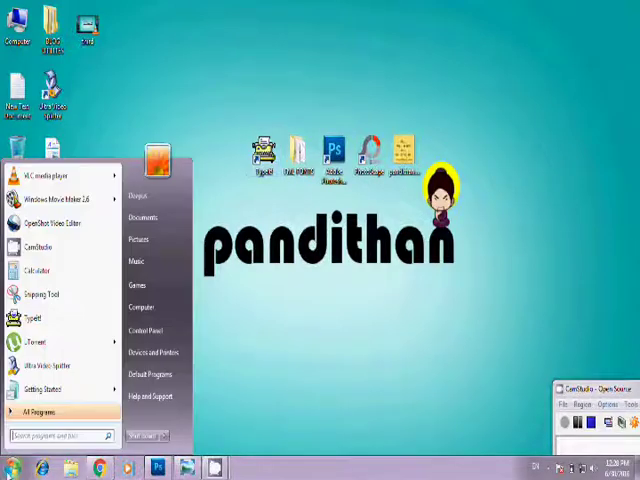
click(43, 434)
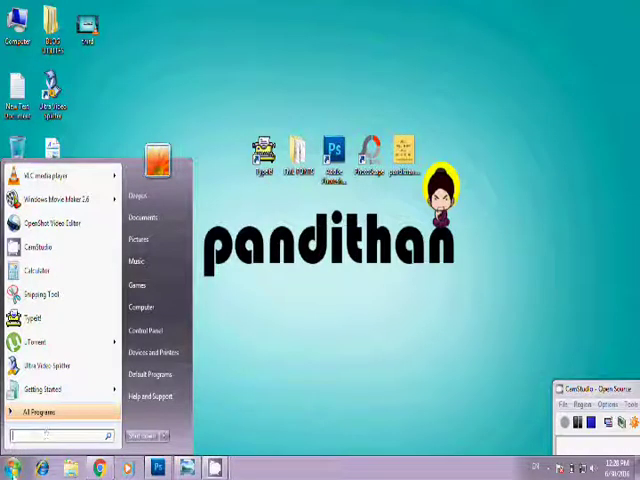
key(Escape)
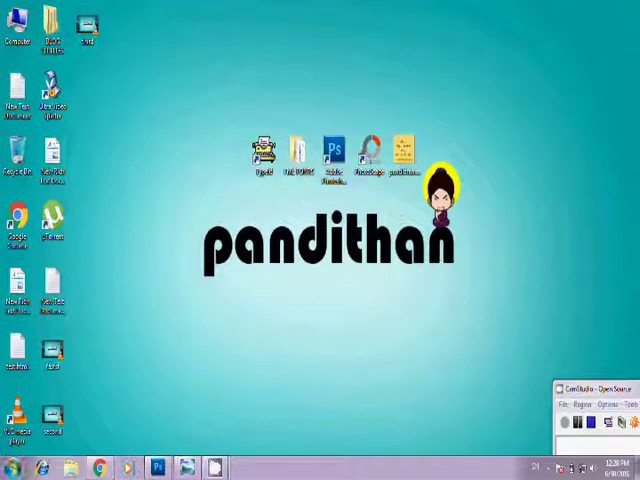
click(12, 468)
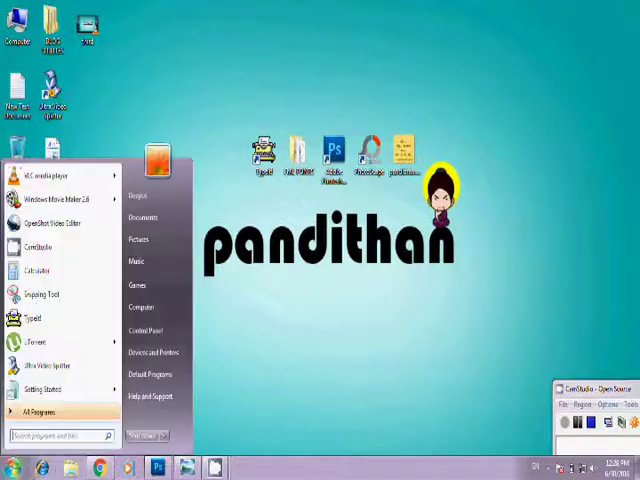
click(255, 317)
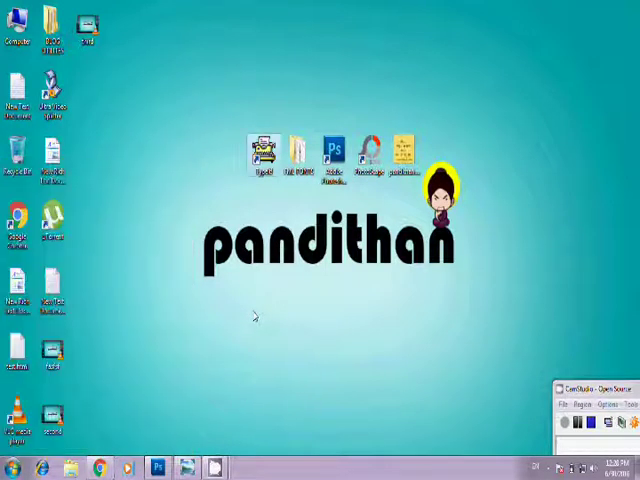
key(super)
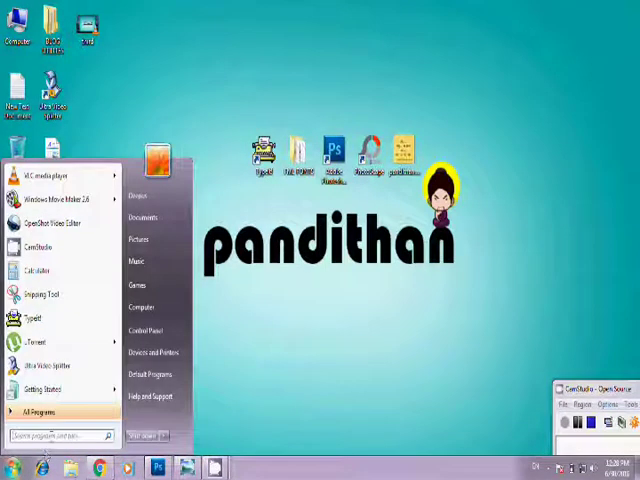
click(51, 435)
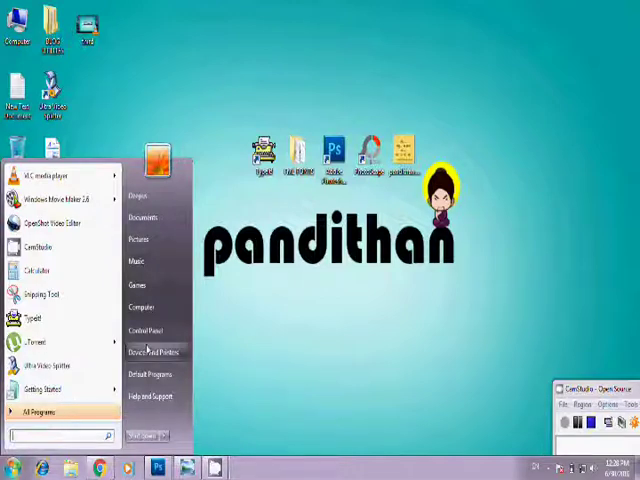
click(254, 296)
- Search the Start menu for 'char' and launch Character Map
key(super)
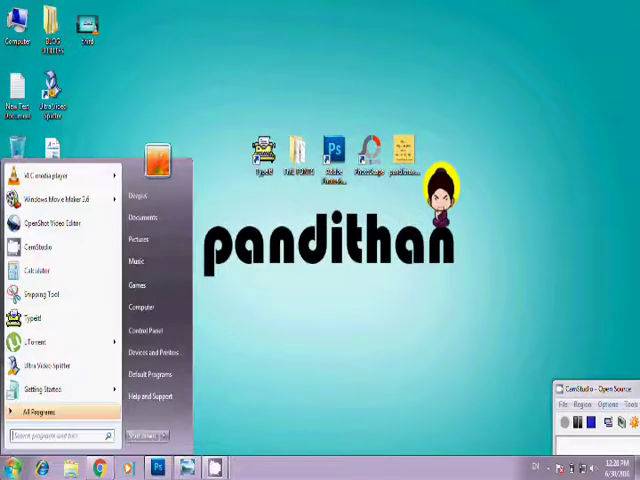
click(237, 367)
key(super)
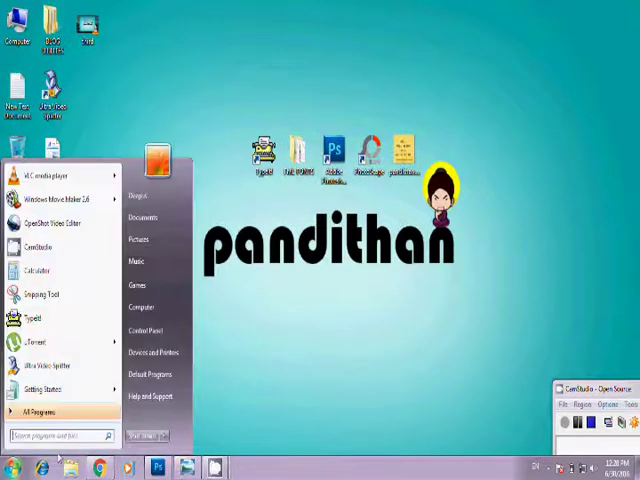
click(61, 437)
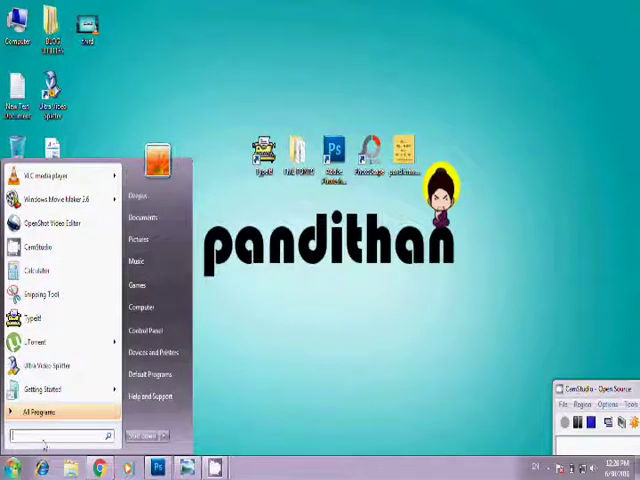
text(char)
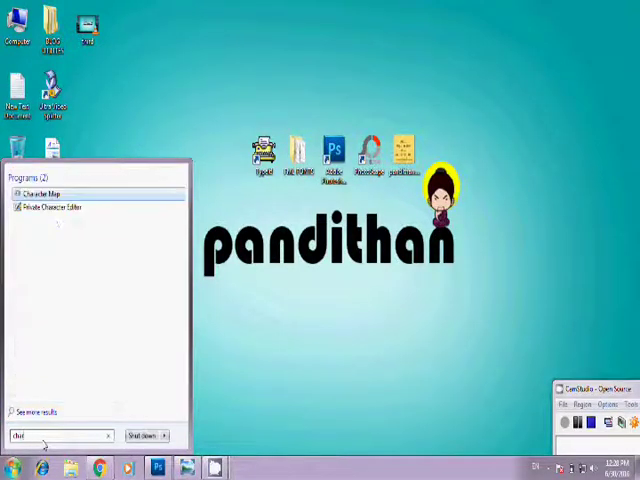
text(e)
key(BackSpace)
key(BackSpace)
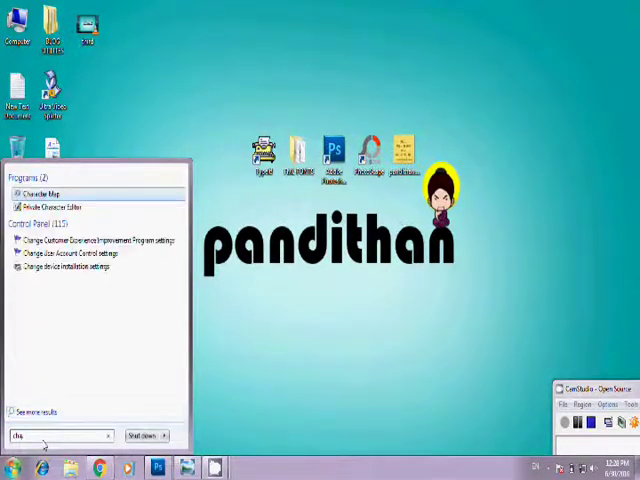
text(r)
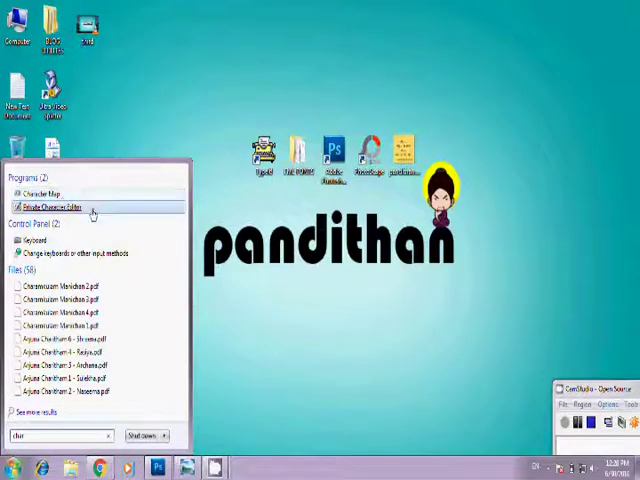
click(52, 193)
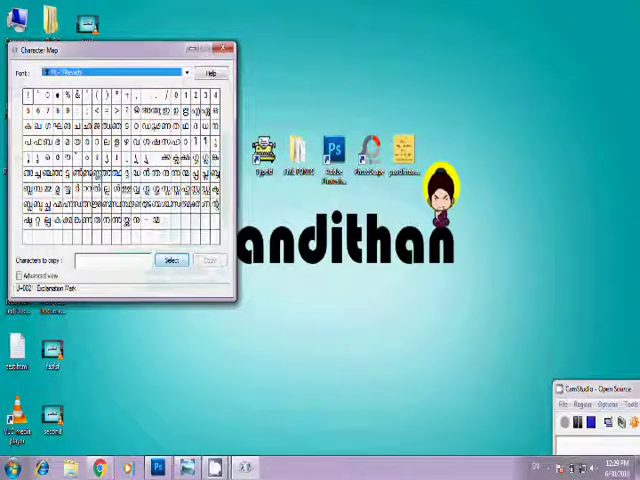
- Switch Character Map's grid to the ML-TT Malayalam font and move the window toward centre
click(148, 75)
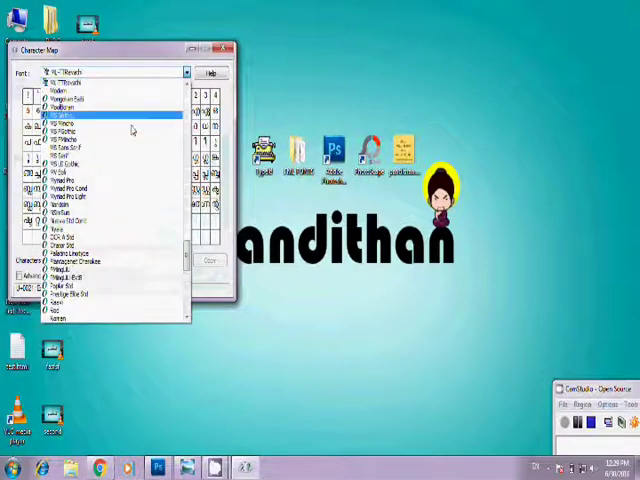
scroll(131, 129, up, 2)
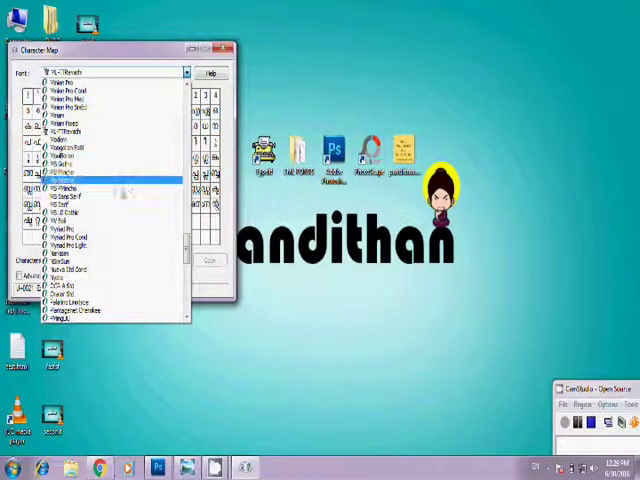
click(68, 134)
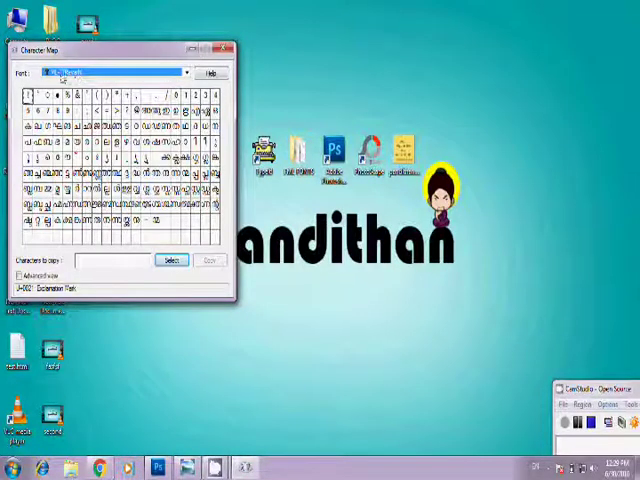
drag(129, 53, 246, 101)
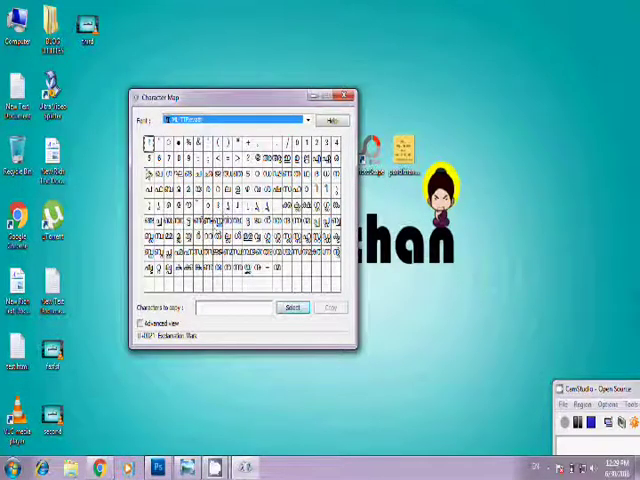
- Add three Malayalam characters to the copy field, select them, and inspect a glyph
double_click(150, 174)
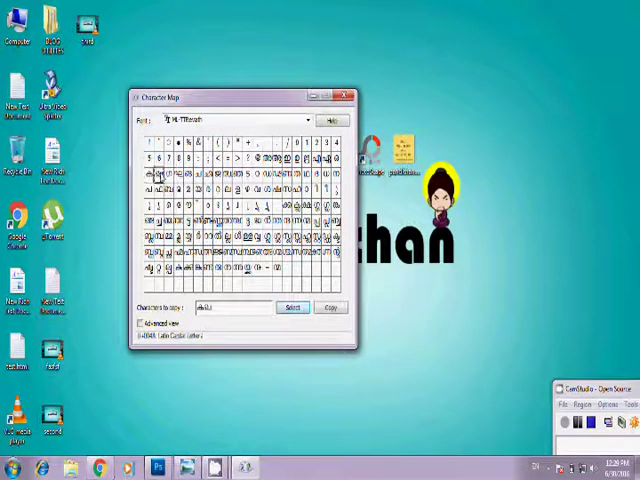
double_click(167, 173)
double_click(218, 220)
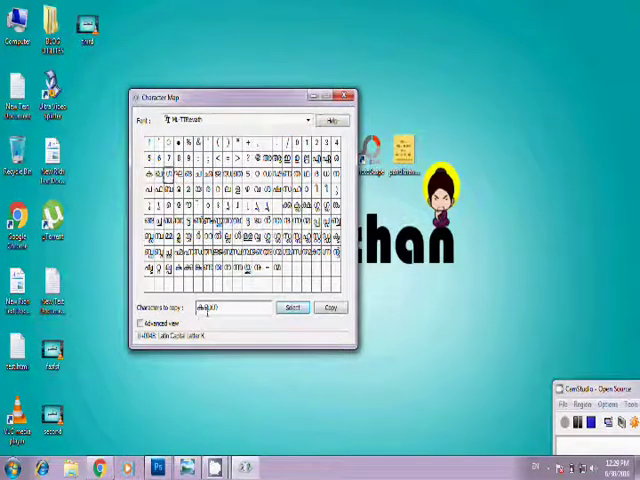
drag(221, 309, 189, 307)
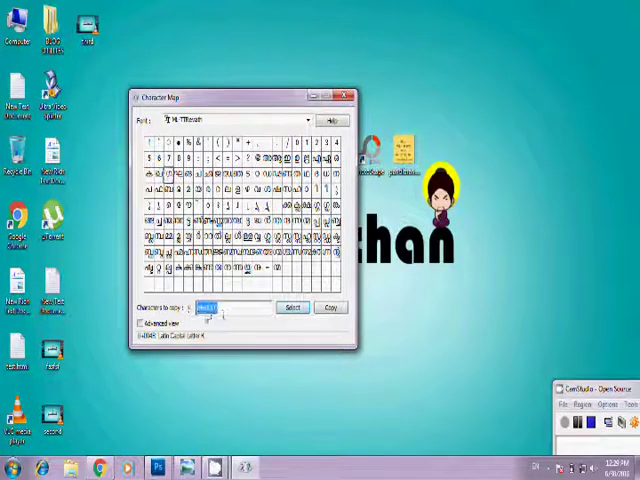
click(243, 310)
drag(247, 310, 183, 307)
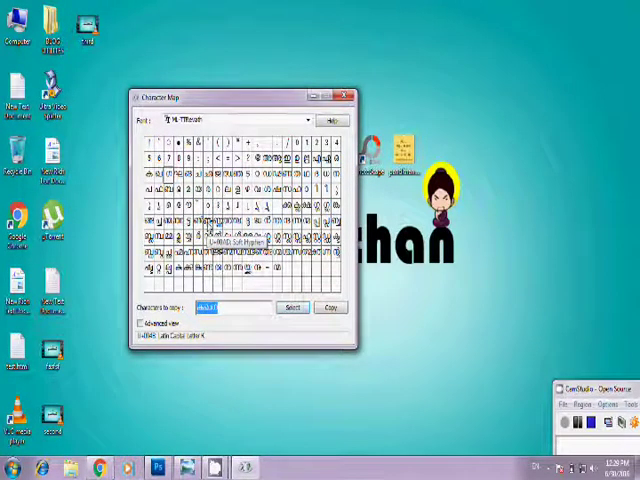
double_click(207, 221)
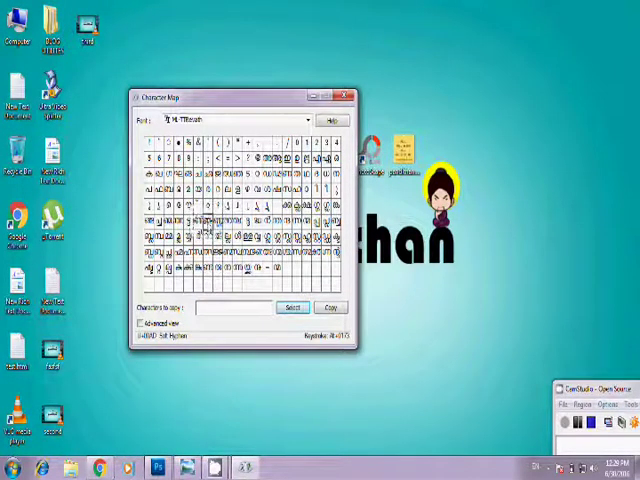
click(207, 221)
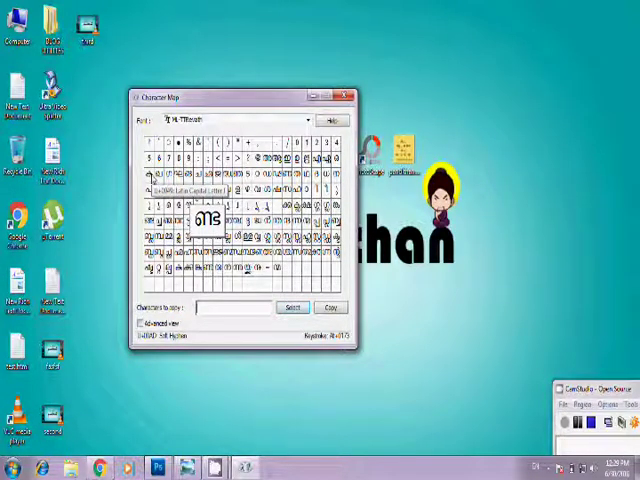
- Add three more characters, copy the selected string, and bring up Photoshop's black canvas
double_click(150, 176)
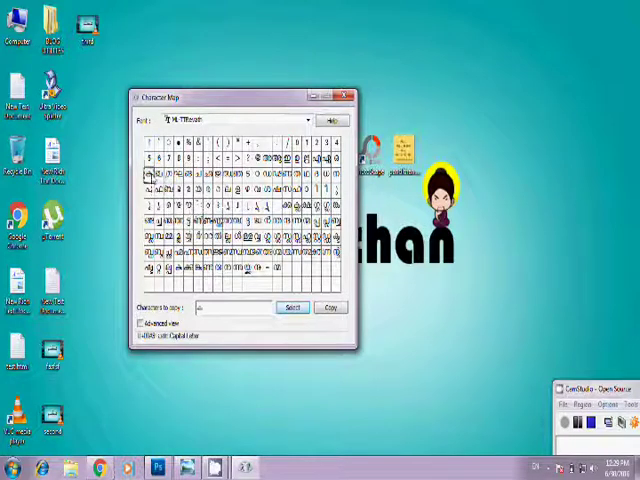
double_click(160, 175)
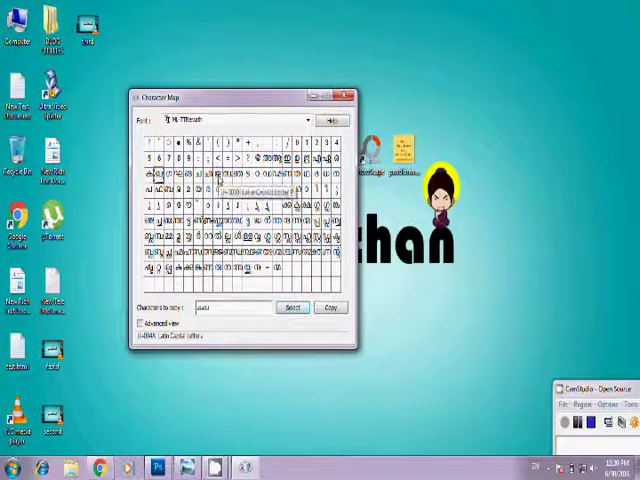
double_click(216, 175)
drag(250, 307, 196, 308)
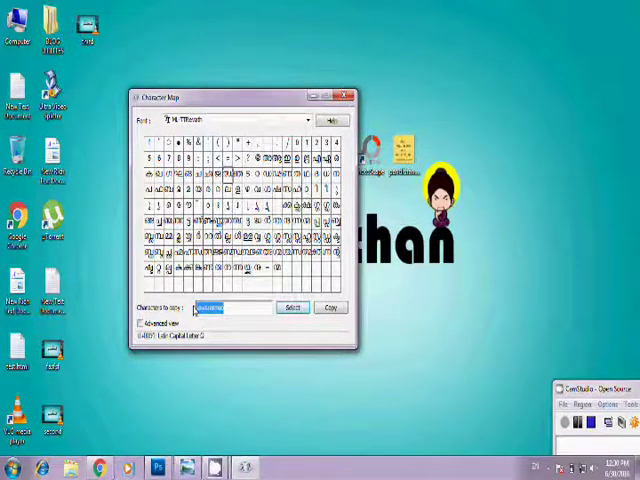
click(331, 309)
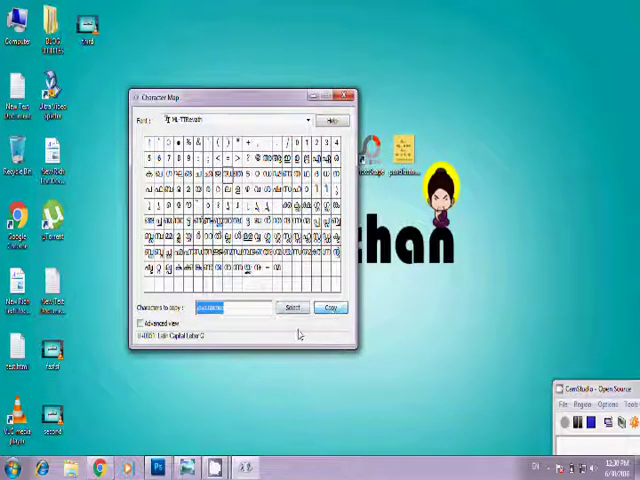
click(330, 309)
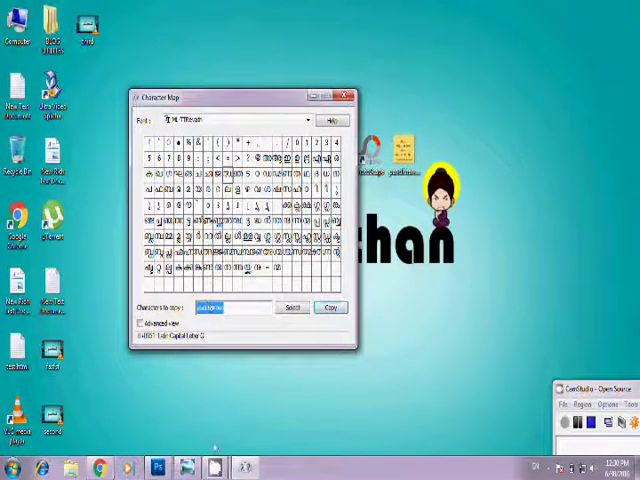
click(157, 467)
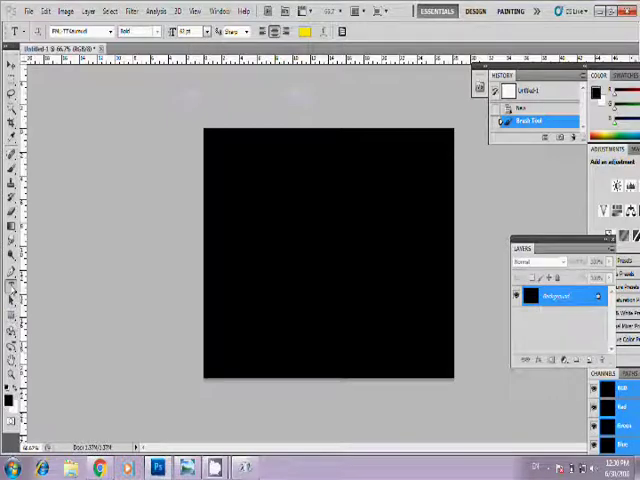
- Draw a paragraph text box on the black canvas, paste the Malayalam characters, and select them
drag(234, 150, 414, 295)
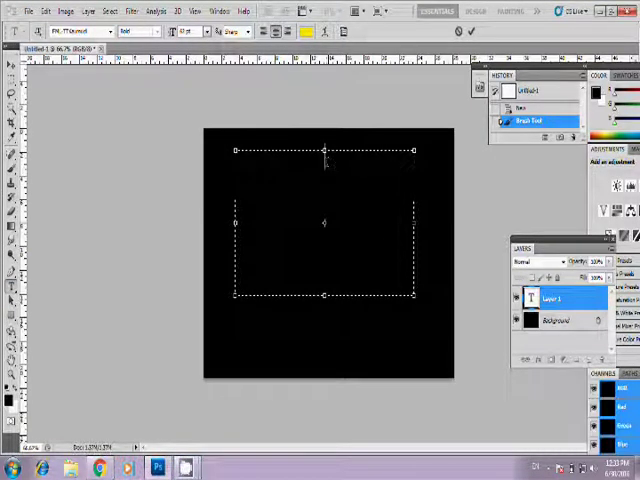
right_click(326, 164)
click(349, 220)
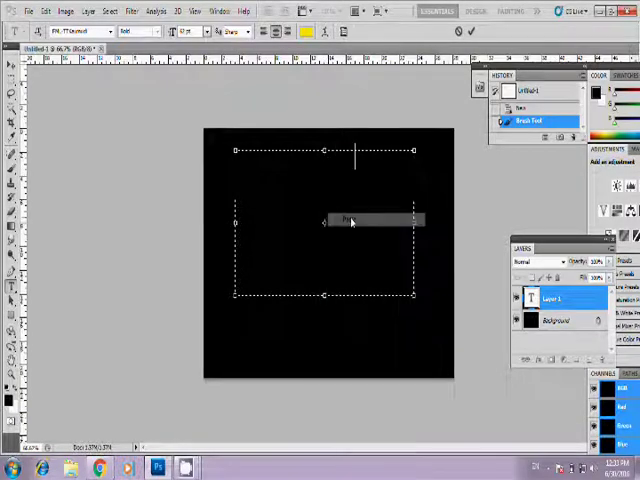
key(ctrl+a)
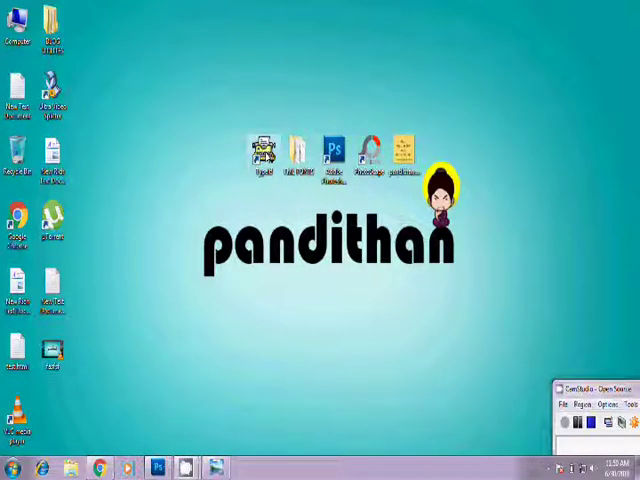
click(266, 155)
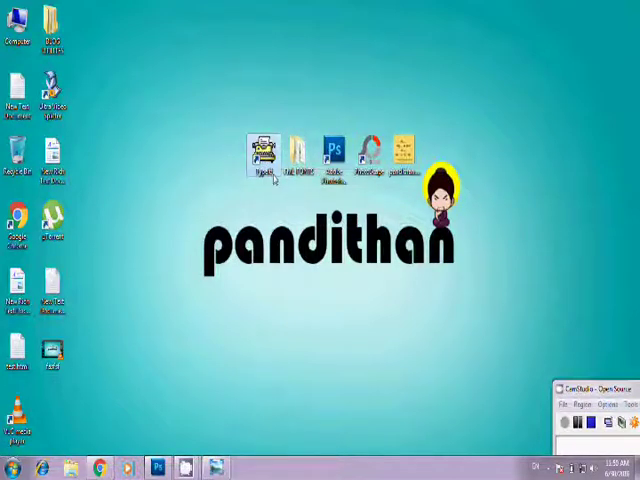
- Bring up the Typeit download results, then open and close the FML FONTS folder
key(alt+Tab)
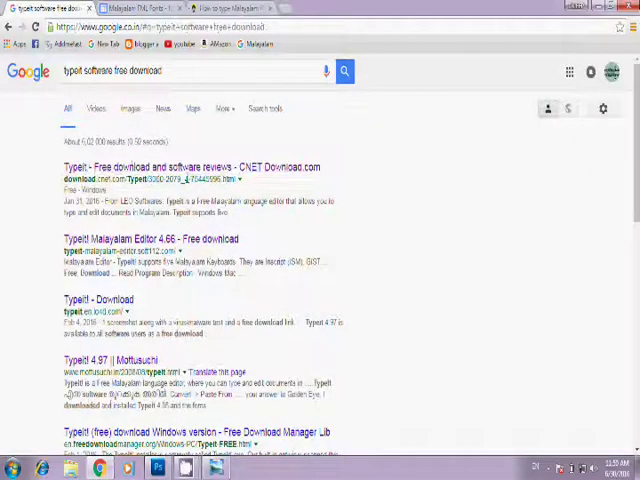
click(597, 6)
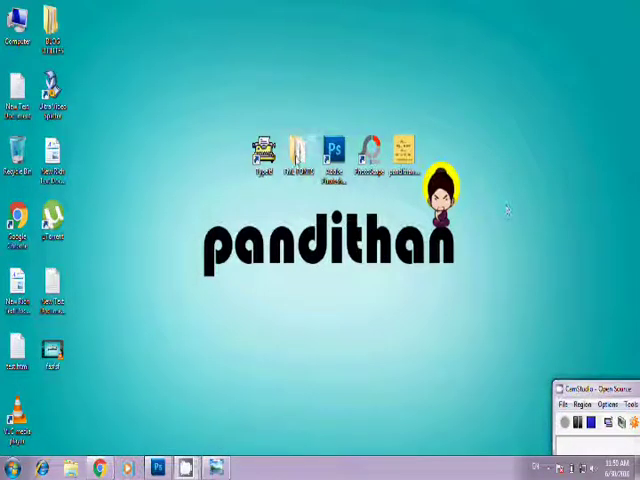
double_click(299, 163)
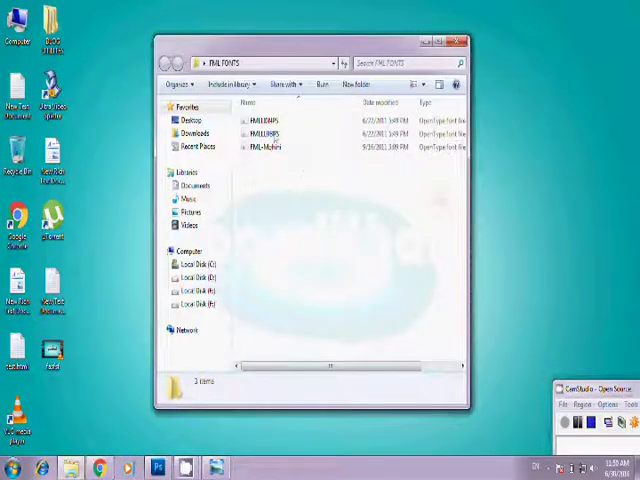
click(457, 46)
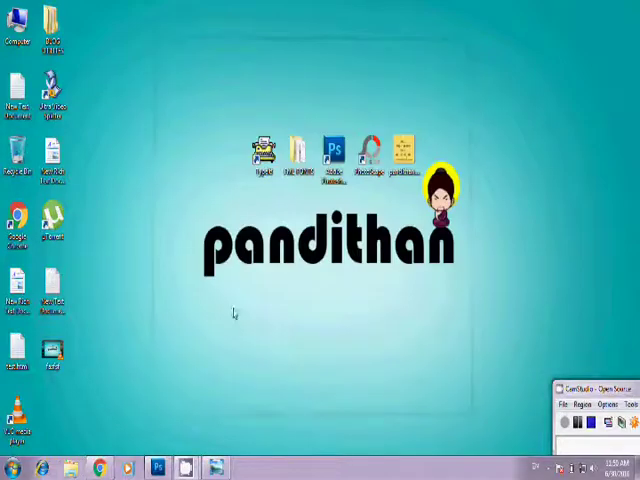
- Restore Chrome, view the Malayalam FML Fonts page, and minimize it
click(100, 467)
click(140, 8)
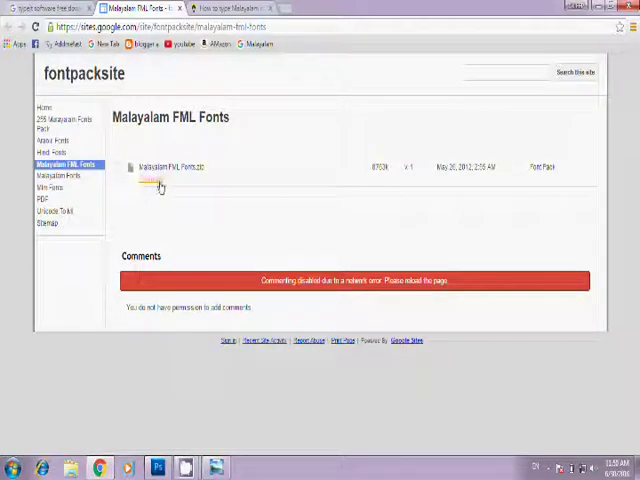
click(597, 5)
- Install the FML-LeelaHeavy font from the FML FONTS folder and close both windows
double_click(297, 150)
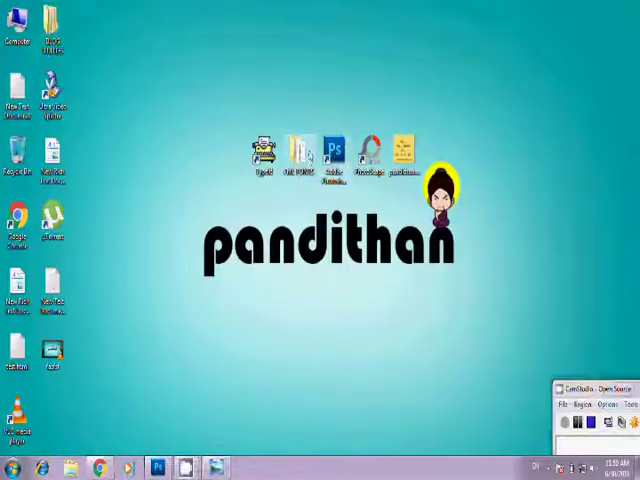
double_click(265, 121)
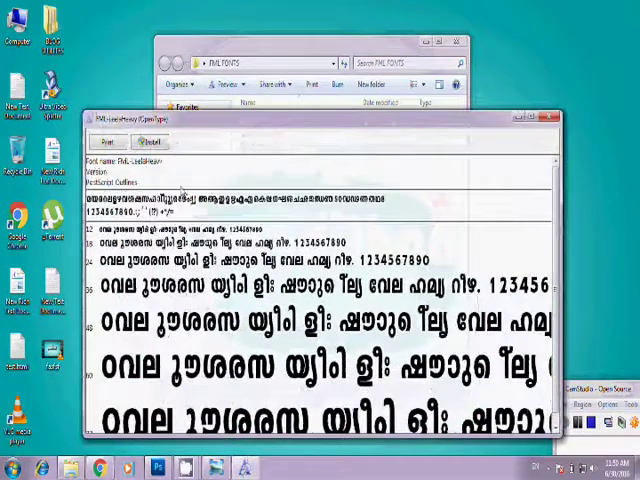
click(150, 143)
key(alt+F4)
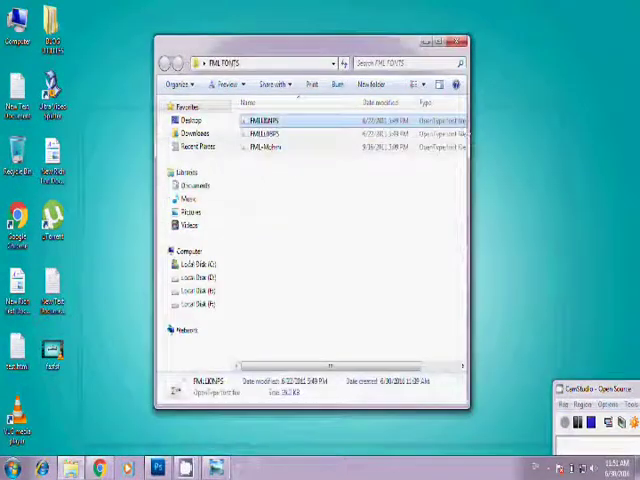
click(459, 41)
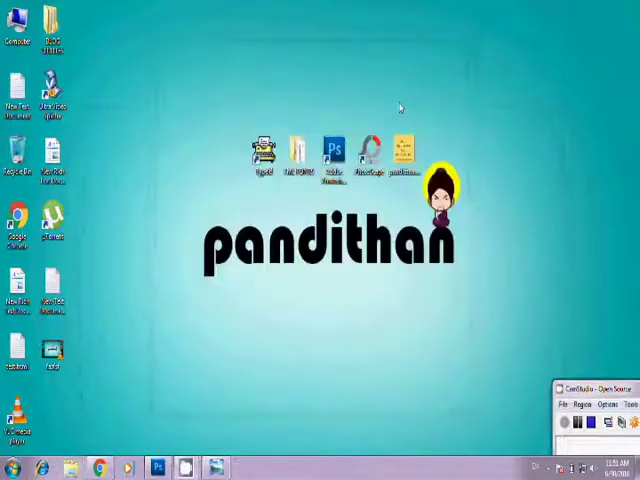
click(333, 156)
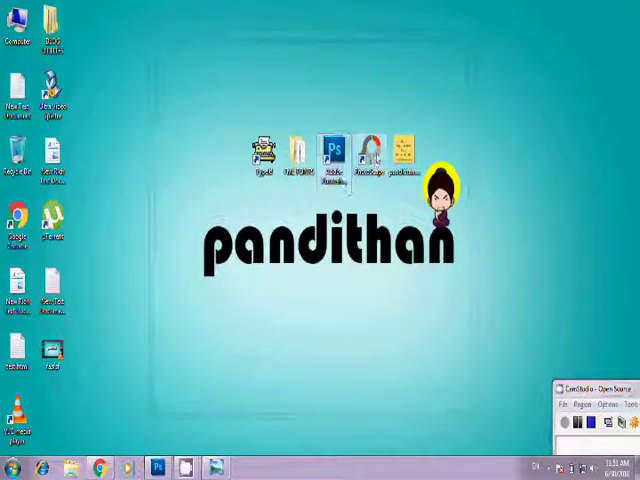
click(331, 162)
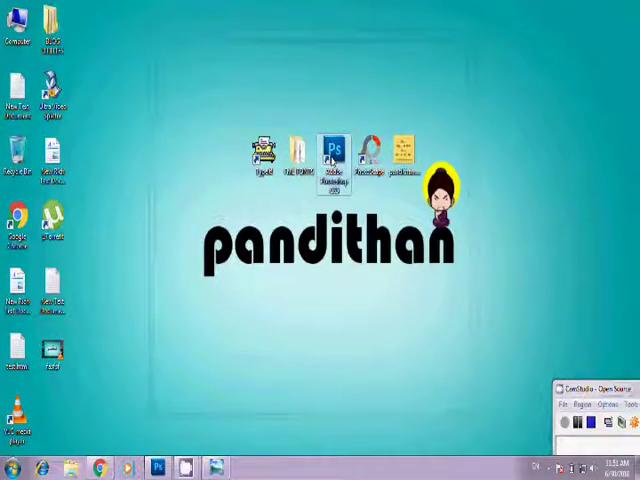
click(333, 158)
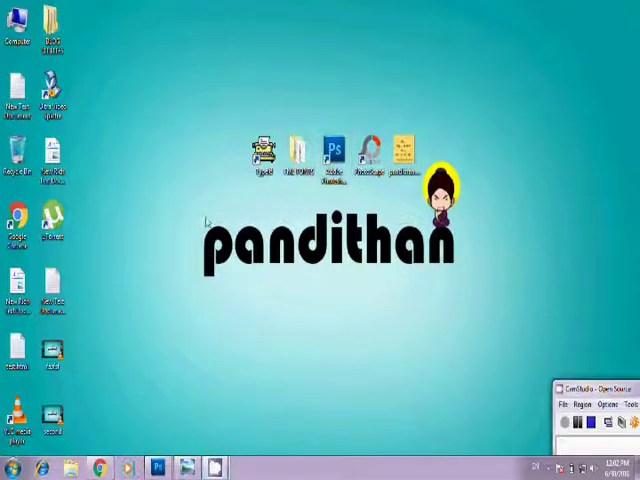
drag(213, 91, 305, 210)
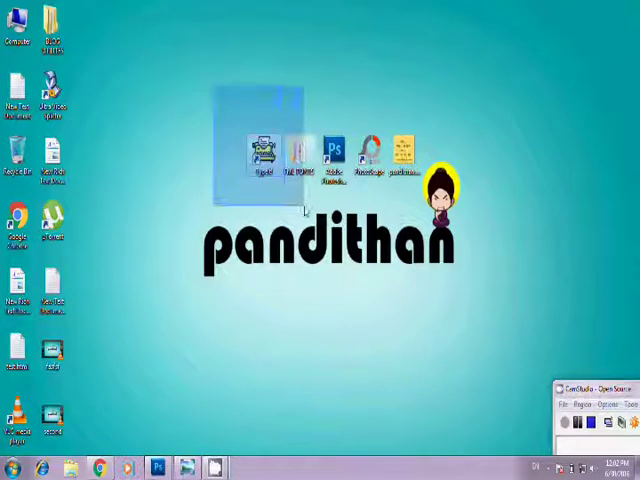
drag(305, 210, 372, 211)
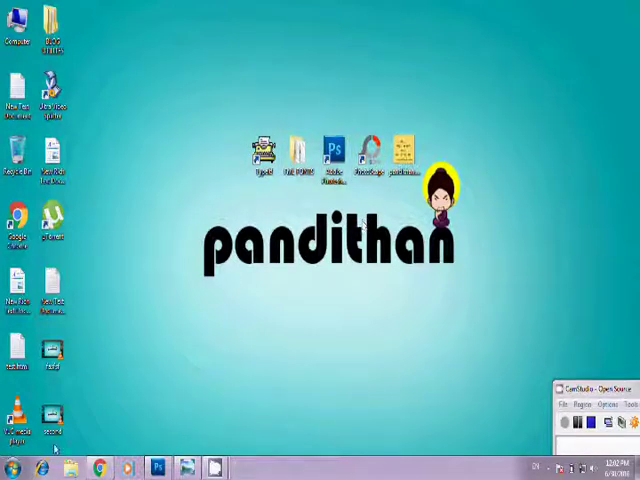
click(100, 467)
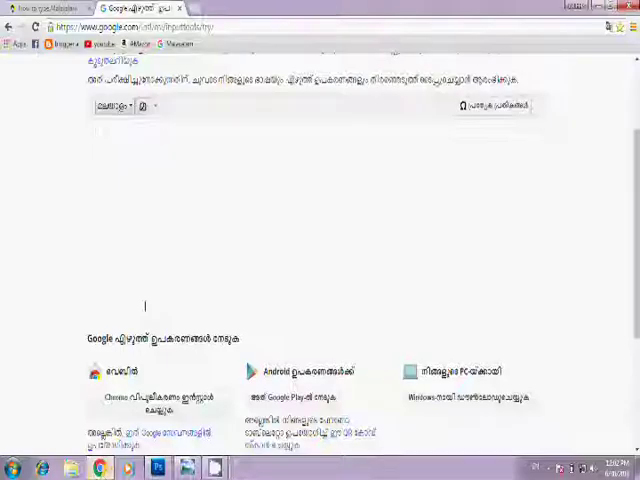
- Switch between Chrome tabs and Photoshop, ending on the Google Input Tools page
click(74, 6)
click(133, 8)
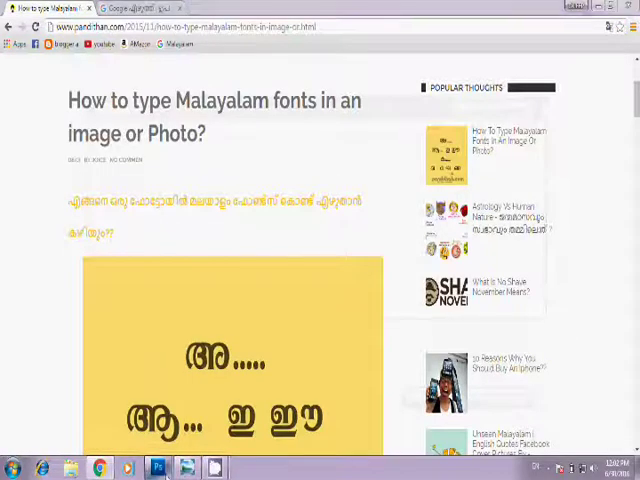
click(157, 467)
click(99, 467)
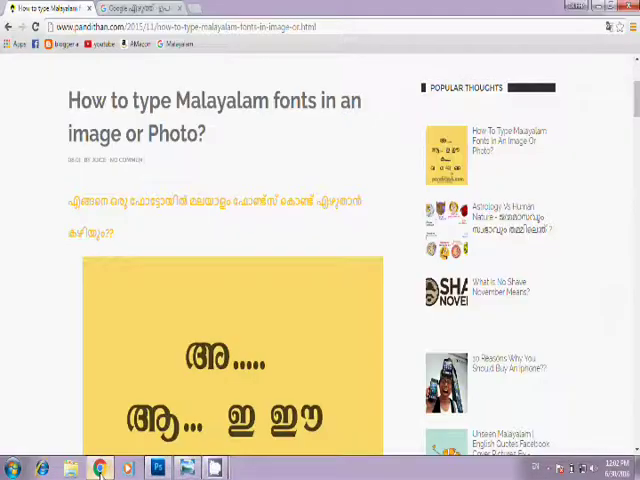
click(164, 8)
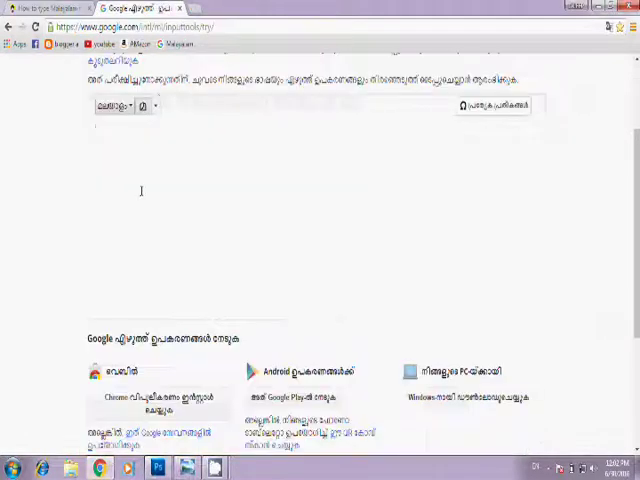
scroll(141, 191, up, 3)
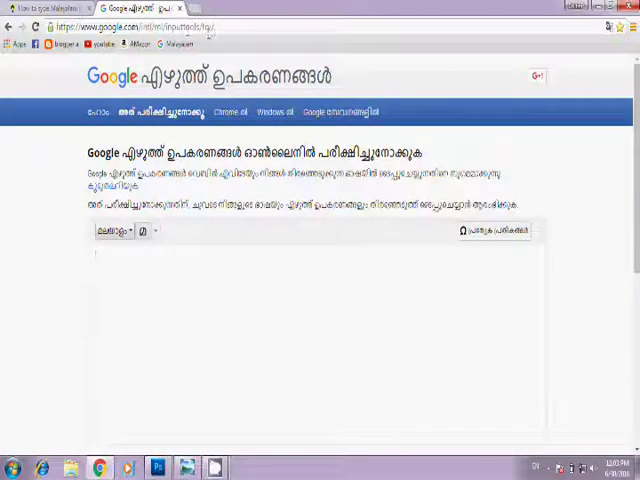
- Type 'fisf' in the input box to get a Malayalam word, then select and delete it
click(225, 30)
click(172, 343)
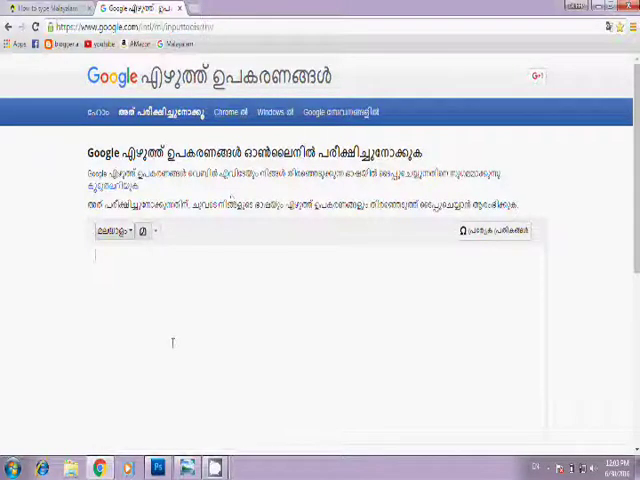
text(f)
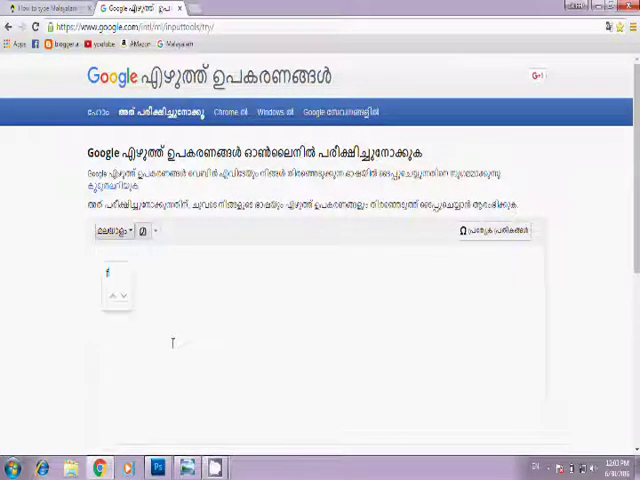
text(isf)
key(space)
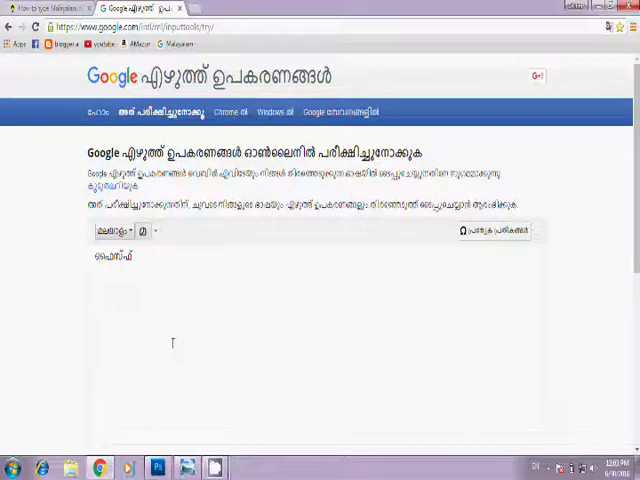
drag(179, 273, 94, 267)
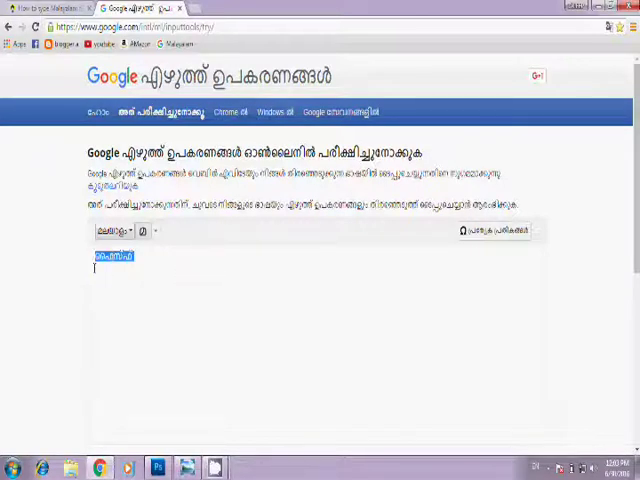
key(BackSpace)
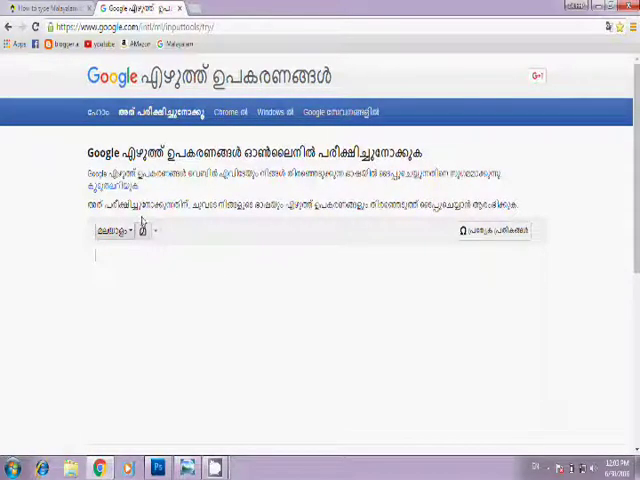
click(62, 9)
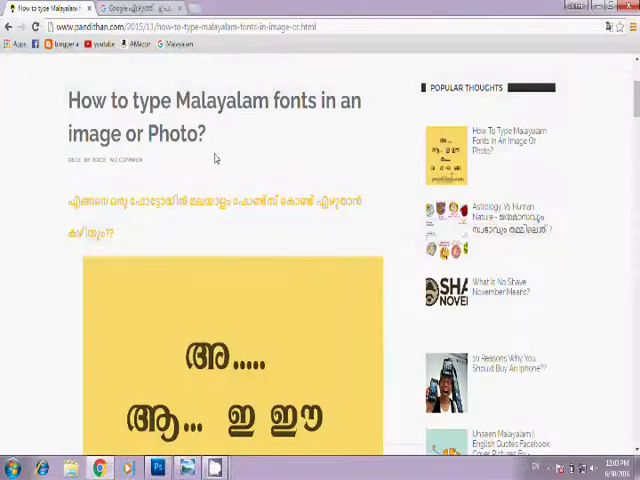
scroll(214, 157, down, 1)
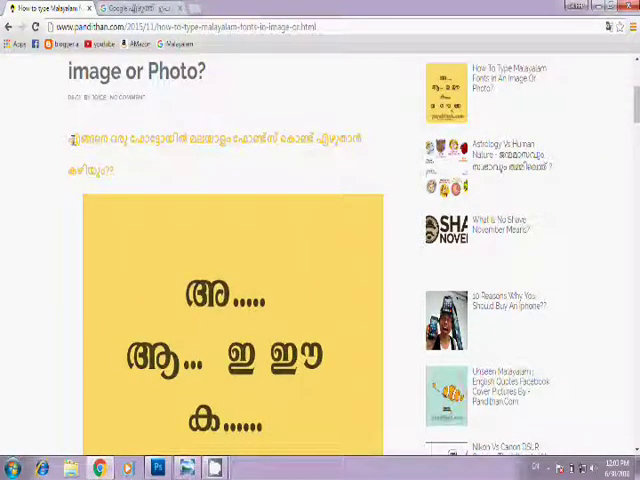
- Select and copy the two-line Malayalam question under the article title, then minimize Chrome
drag(73, 137, 171, 169)
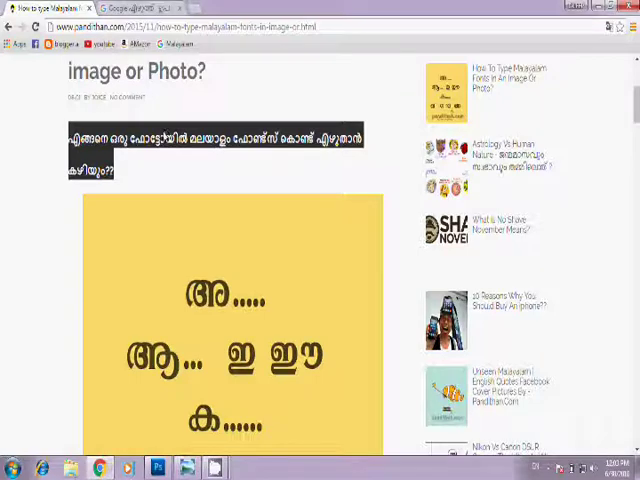
right_click(166, 133)
click(187, 143)
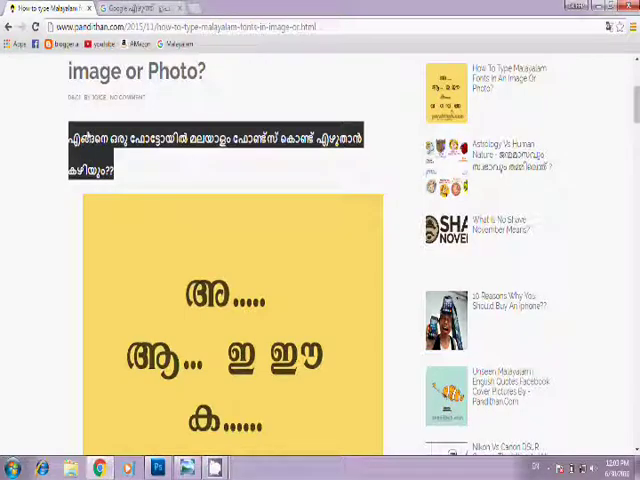
right_click(246, 138)
click(253, 144)
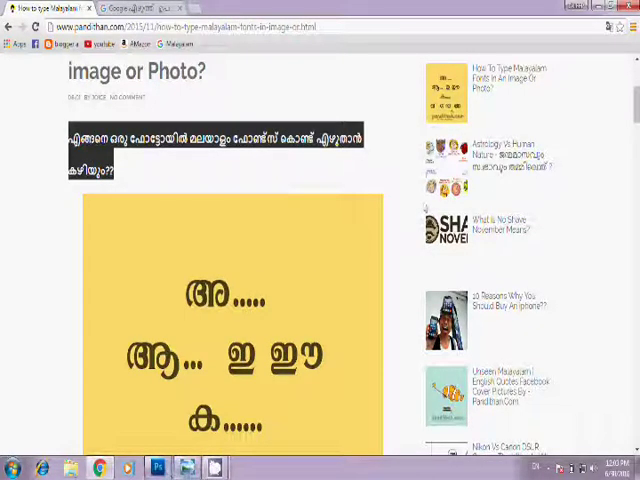
click(609, 5)
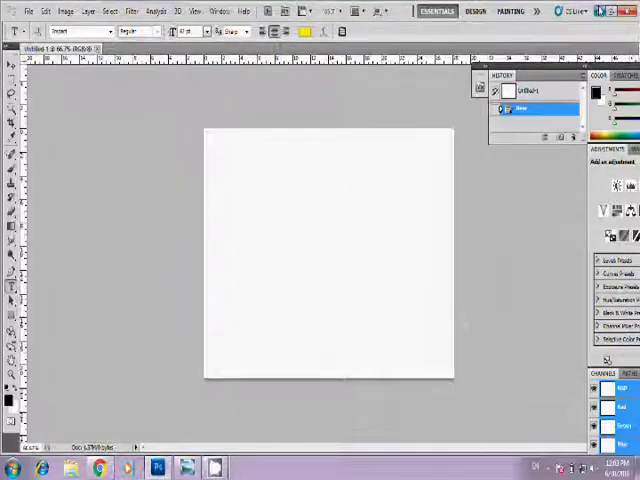
- Minimize Photoshop, launch Typeit, and position its window with the caret in the editor
click(609, 5)
double_click(263, 150)
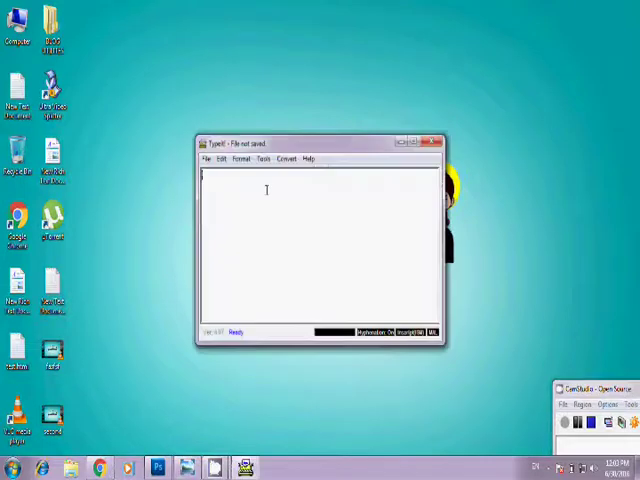
drag(330, 148, 234, 121)
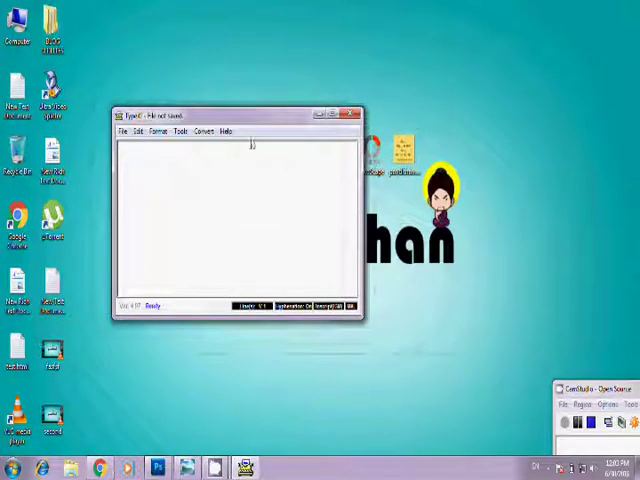
click(250, 150)
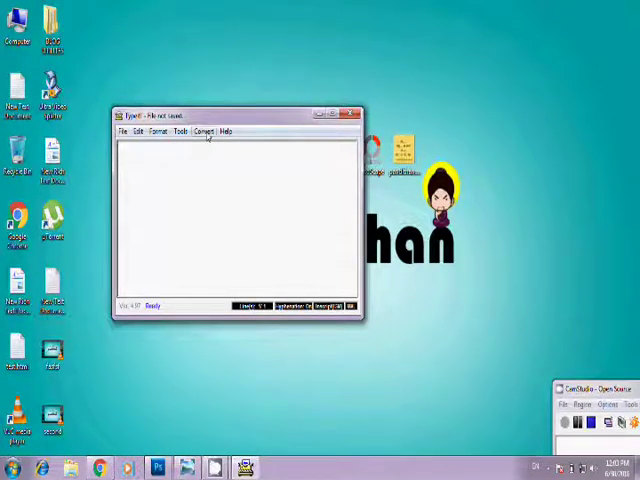
- Paste the copied Malayalam sentence into Typeit as Unicode
click(204, 132)
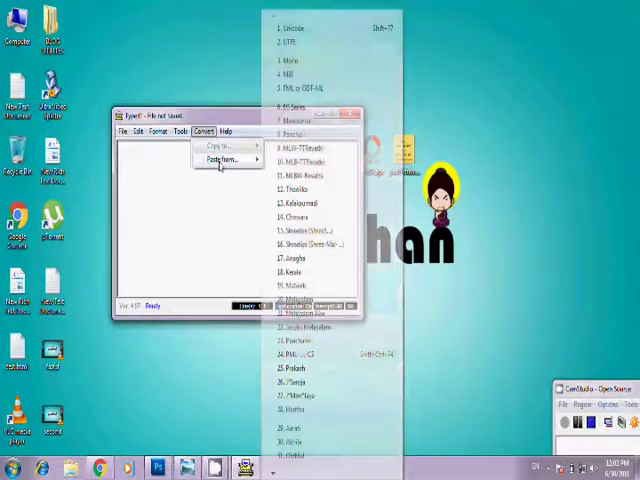
mouse_move(222, 159)
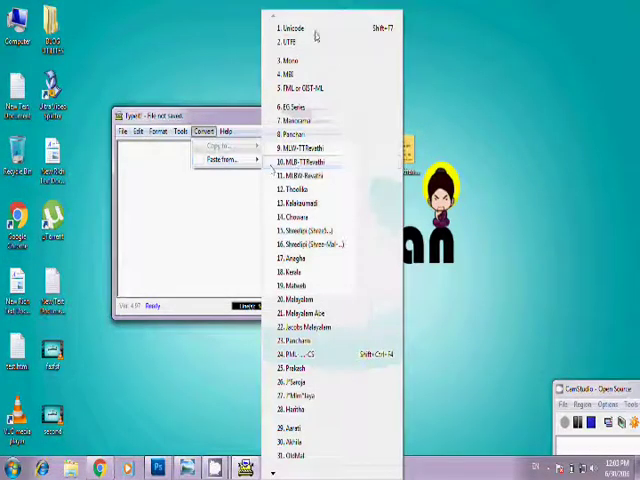
click(313, 31)
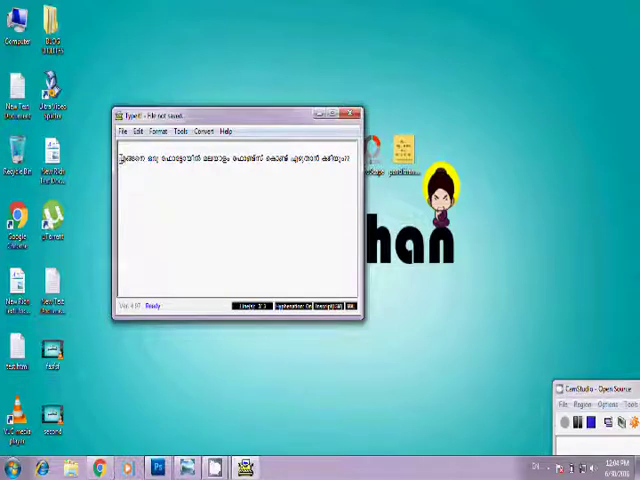
click(203, 131)
mouse_move(222, 159)
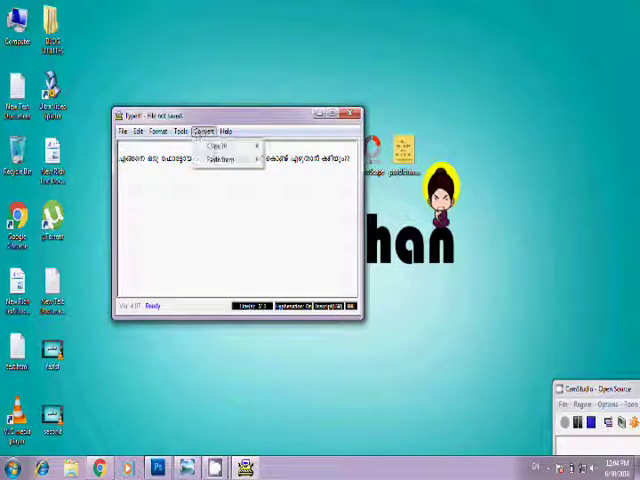
click(306, 29)
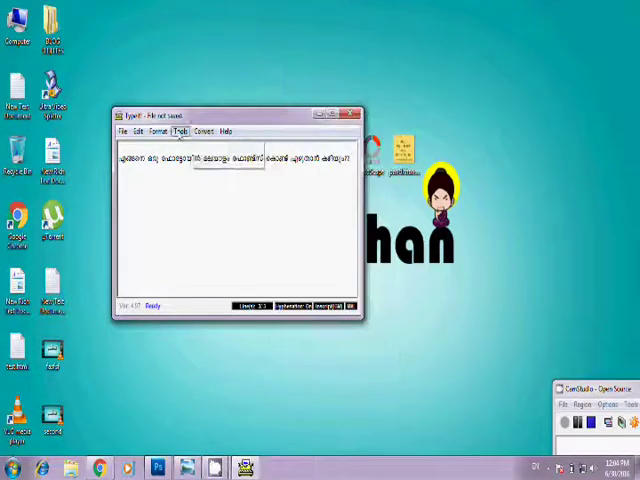
click(158, 131)
click(124, 196)
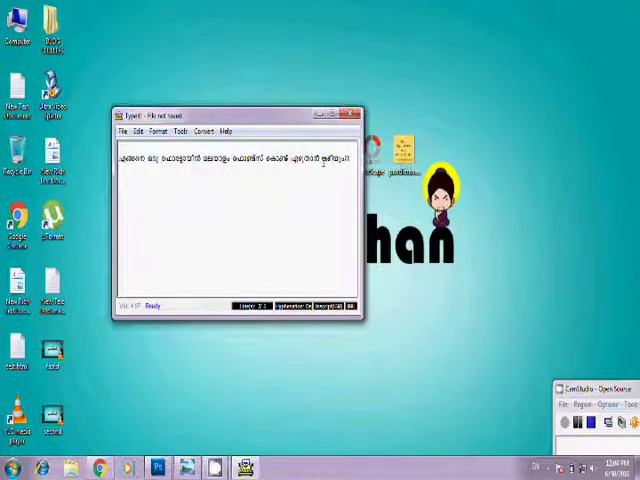
- Select the whole sentence, copy it converted to FML, and minimize Typeit
key(shift+Right)
key(shift+Right)
key(shift+Right)
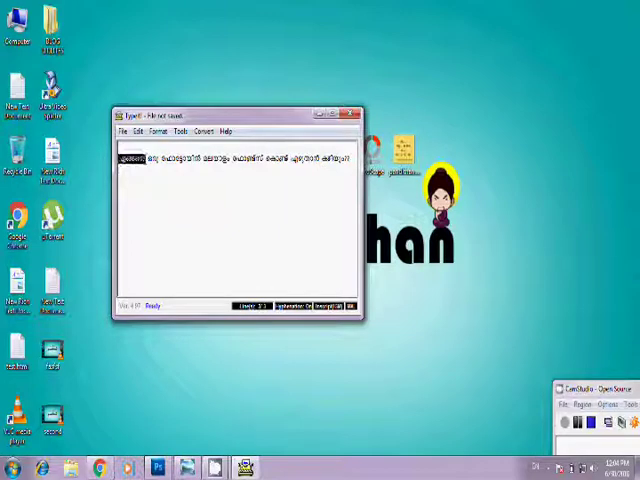
key(shift+Right)
key(shift+Right)
key(shift+Right)
key(shift+Right)
key(shift+Right)
drag(185, 160, 351, 160)
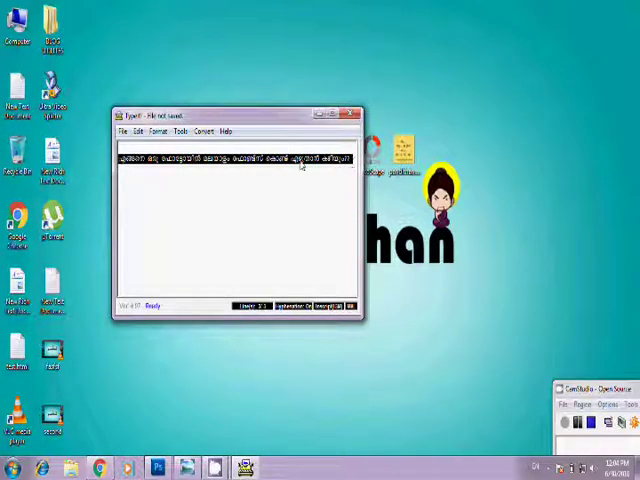
click(205, 132)
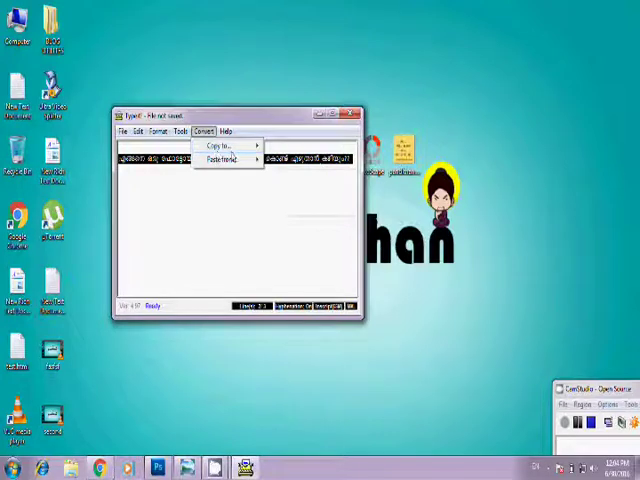
mouse_move(222, 159)
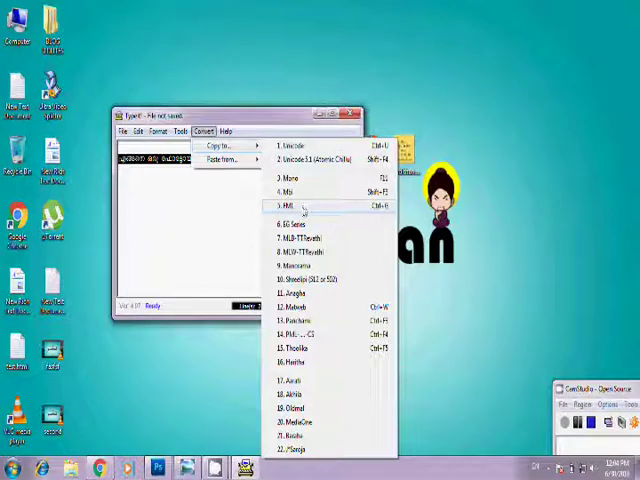
click(302, 210)
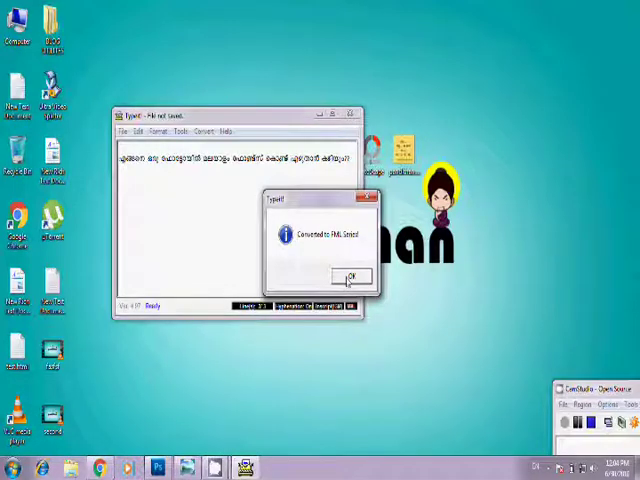
click(348, 278)
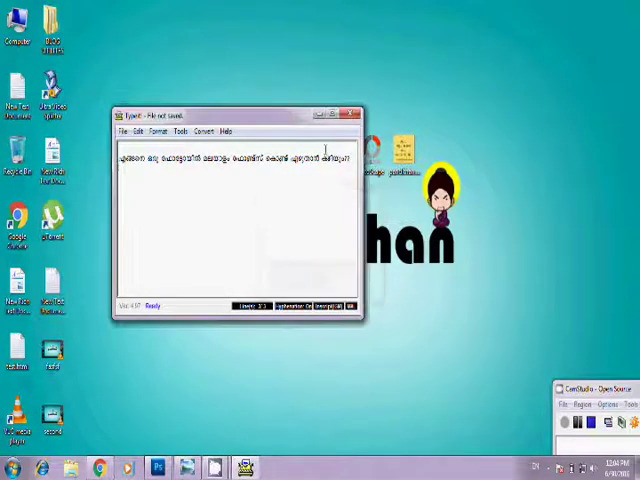
click(319, 114)
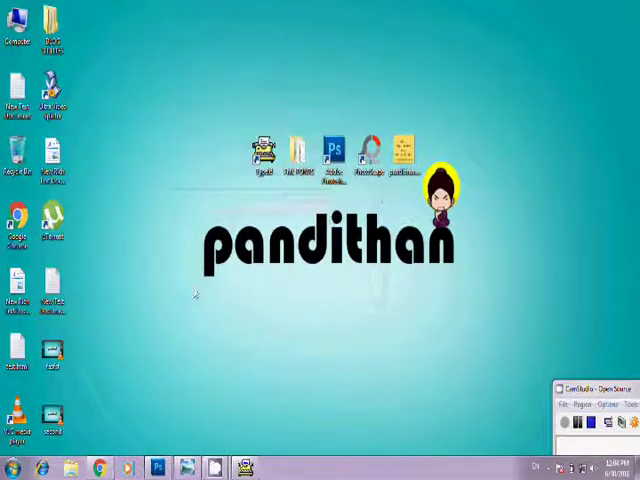
- Restore Photoshop and draw a text box over the upper canvas
click(158, 467)
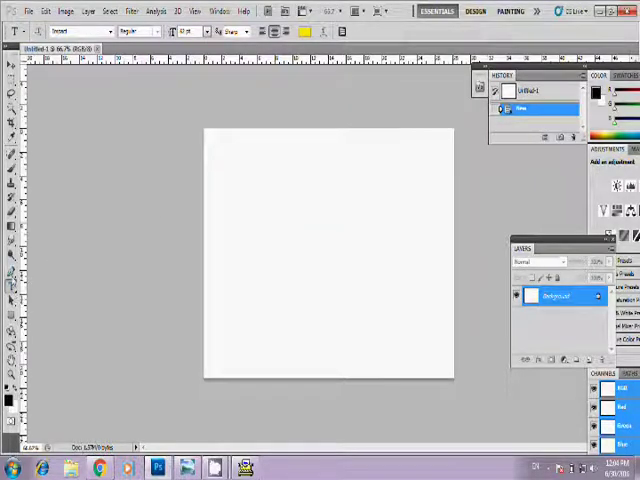
click(12, 271)
click(12, 285)
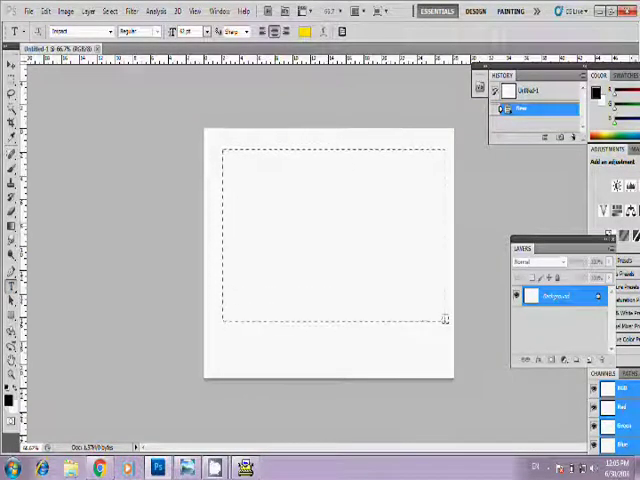
drag(227, 178, 444, 319)
- Paste the FML-converted sentence into the text box and select all of it
right_click(255, 179)
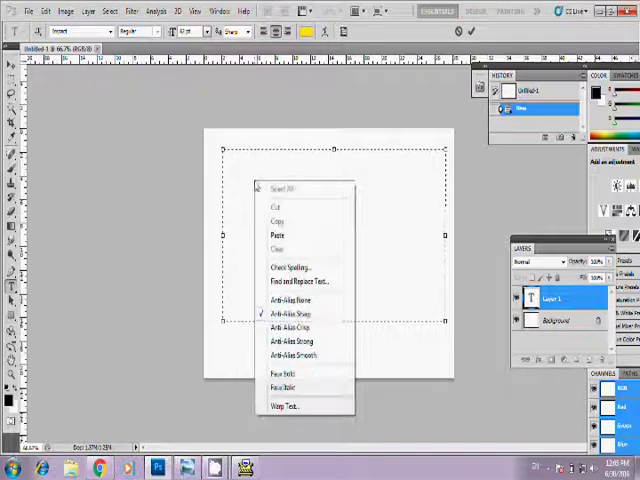
click(278, 236)
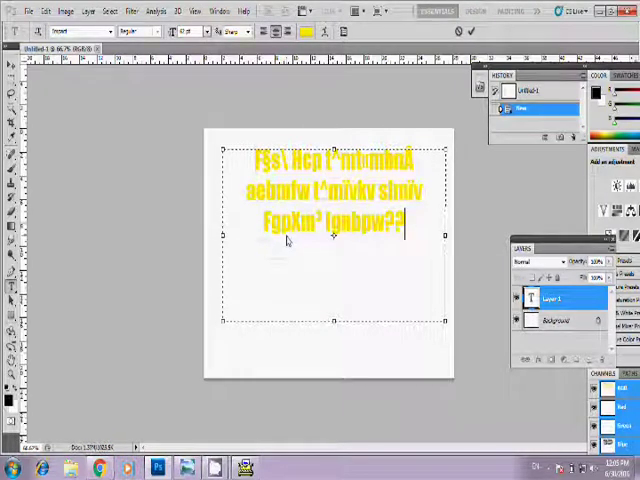
drag(405, 226, 228, 152)
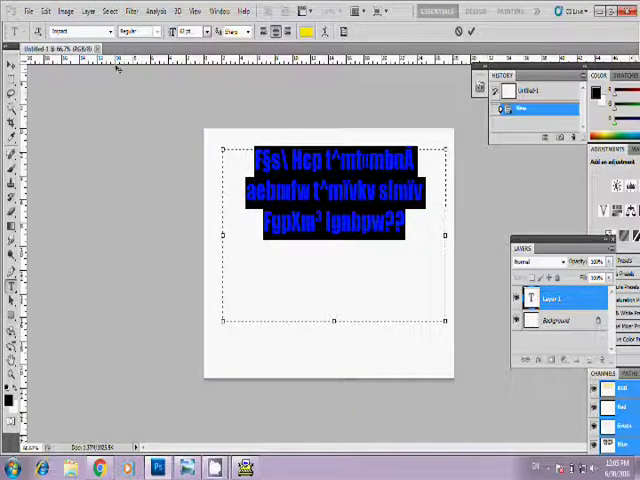
- Try several fonts from the options bar font list on the selected sentence
click(83, 32)
click(110, 31)
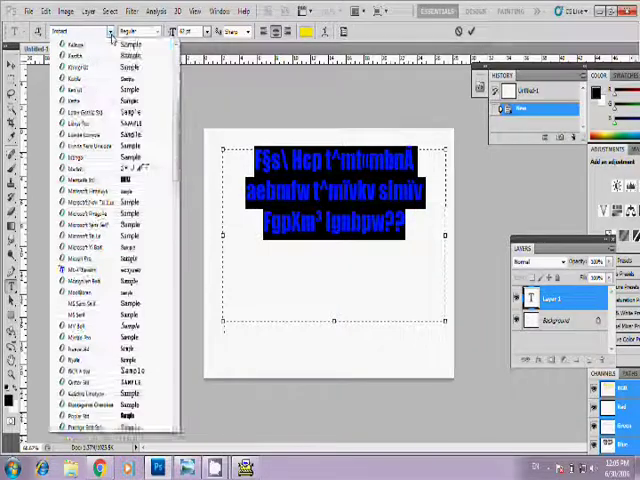
scroll(104, 133, up, 5)
scroll(103, 133, up, 2)
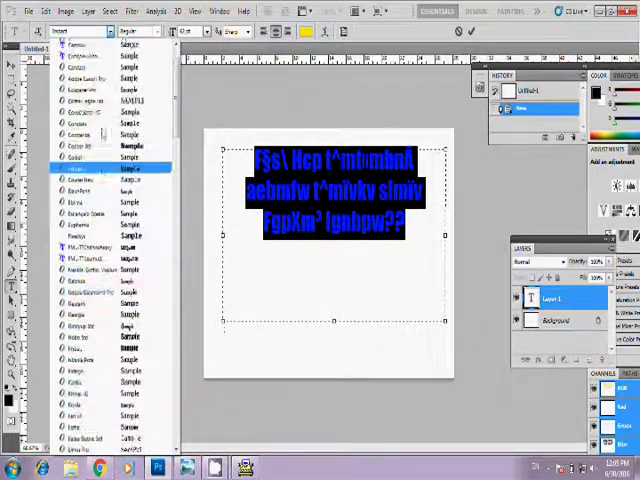
scroll(103, 133, up, 2)
scroll(103, 133, up, 2)
scroll(103, 133, up, 1)
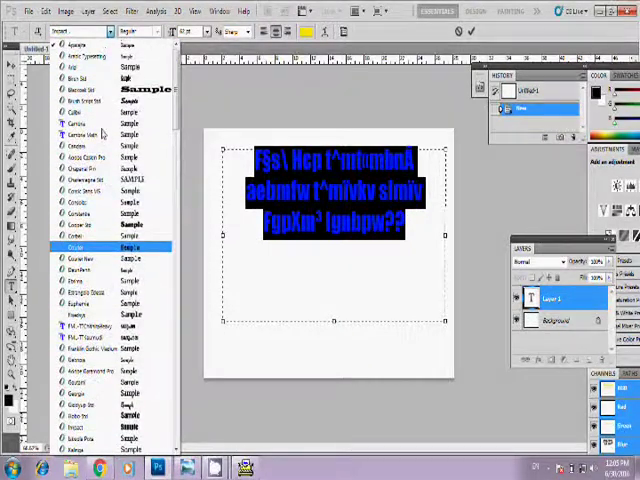
scroll(103, 135, down, 3)
scroll(103, 135, down, 7)
scroll(103, 135, down, 7)
scroll(101, 137, down, 5)
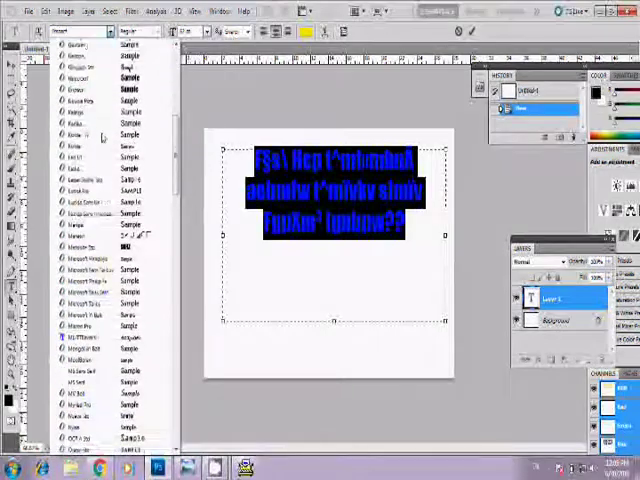
scroll(101, 140, down, 5)
scroll(101, 137, down, 4)
click(85, 66)
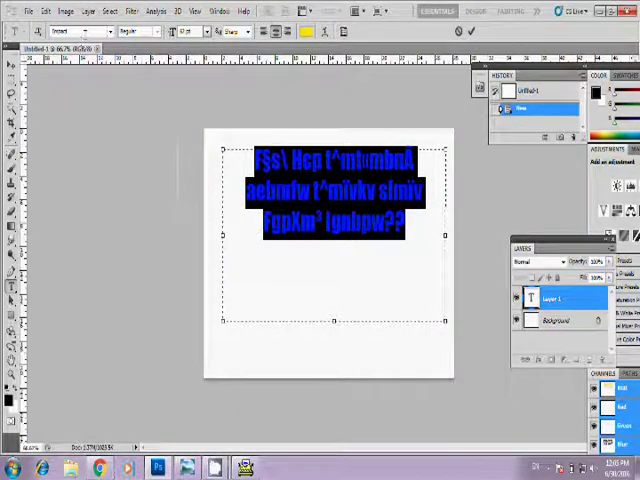
click(110, 31)
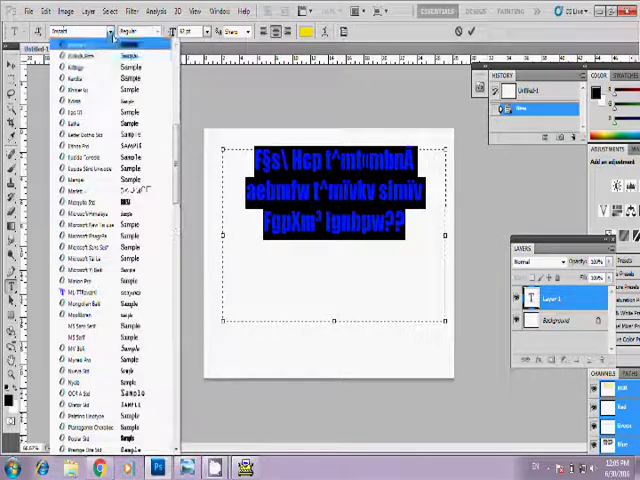
scroll(95, 66, up, 10)
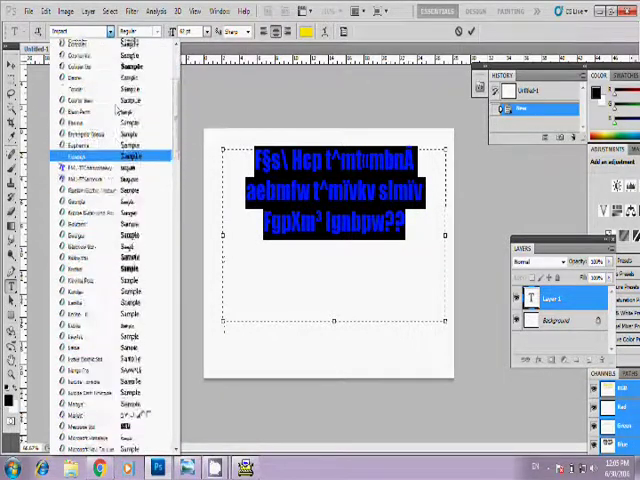
click(88, 112)
key(Down)
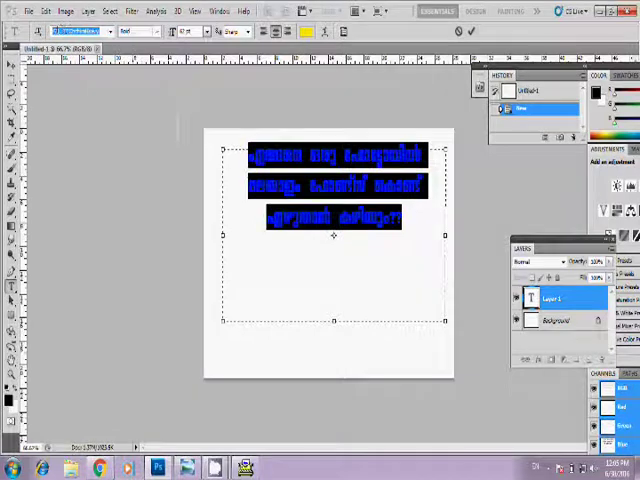
key(Down)
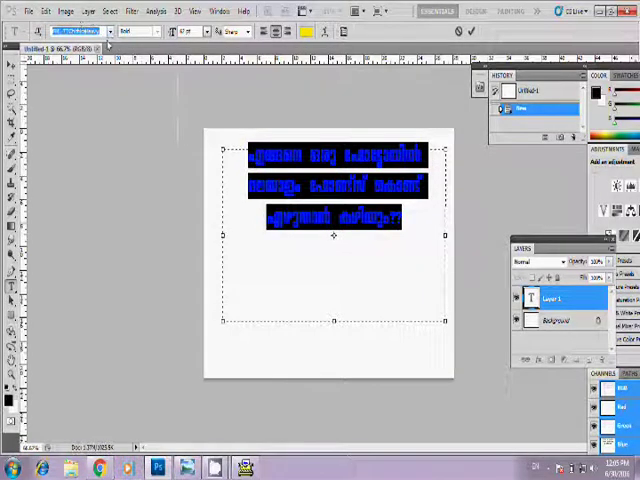
- Step through the font list until the FML font renders the text as Malayalam script
click(111, 31)
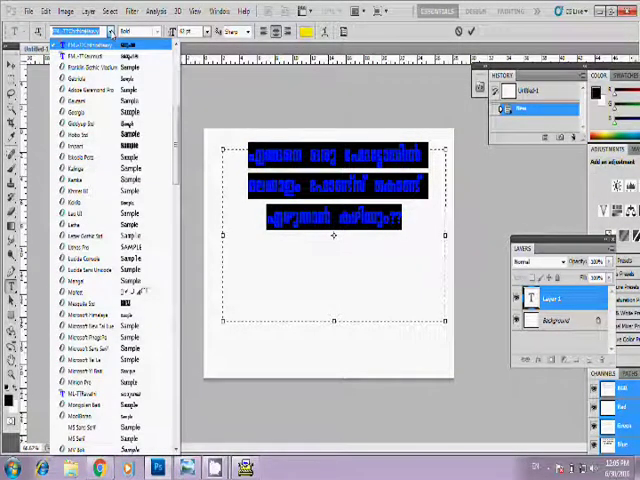
key(Down)
key(Up)
key(Return)
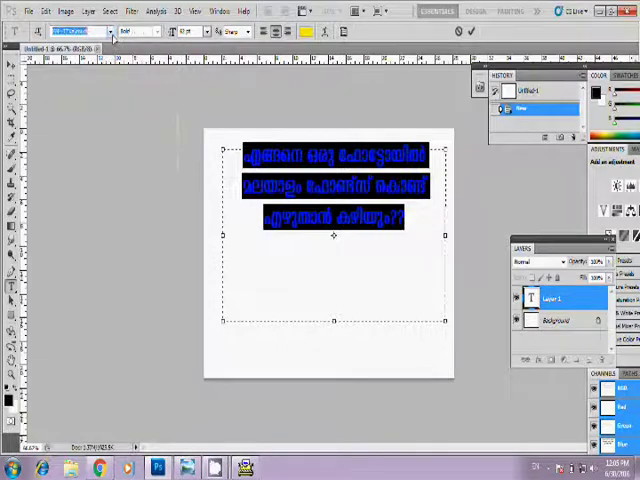
click(111, 31)
key(Up)
key(Up)
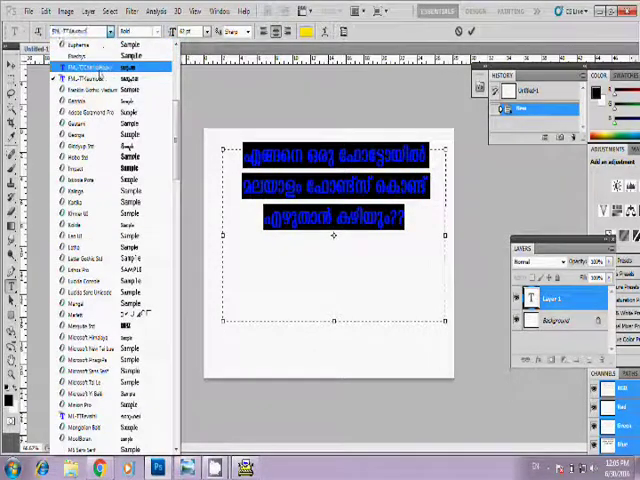
key(Return)
key(Up)
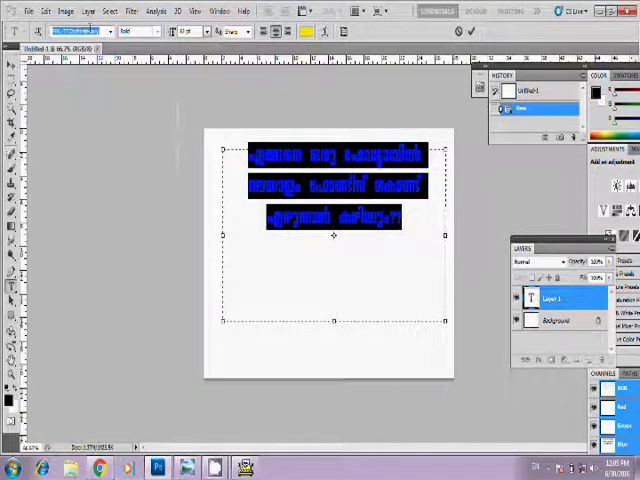
key(Up)
key(Up)
key(Up)
key(Up)
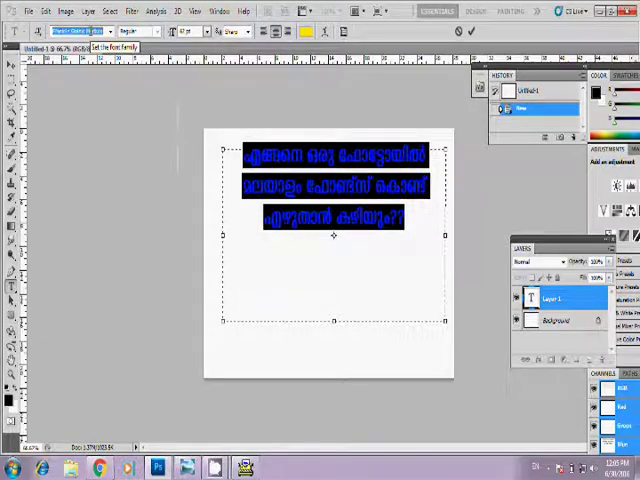
key(Up)
key(Up)
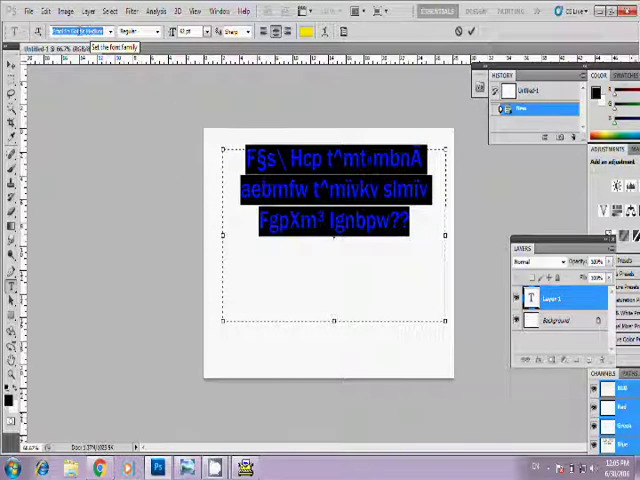
key(Up)
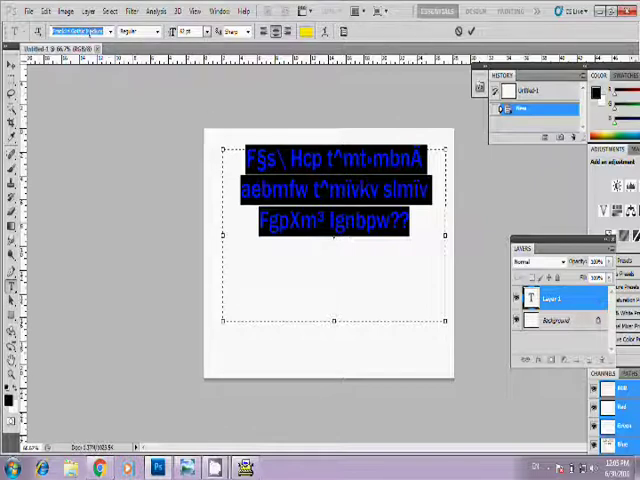
key(Up)
- Commit the yellow Malayalam text, then delete a word from its second line
click(332, 219)
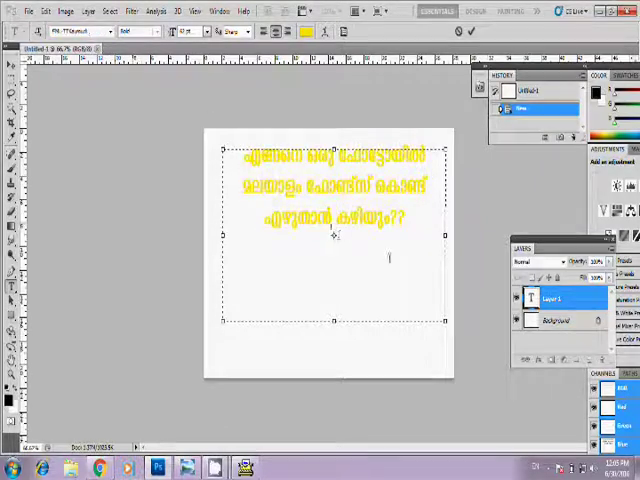
mouse_move(420, 229)
mouse_down()
mouse_move(354, 187)
mouse_move(280, 153)
mouse_move(229, 147)
mouse_up()
click(446, 174)
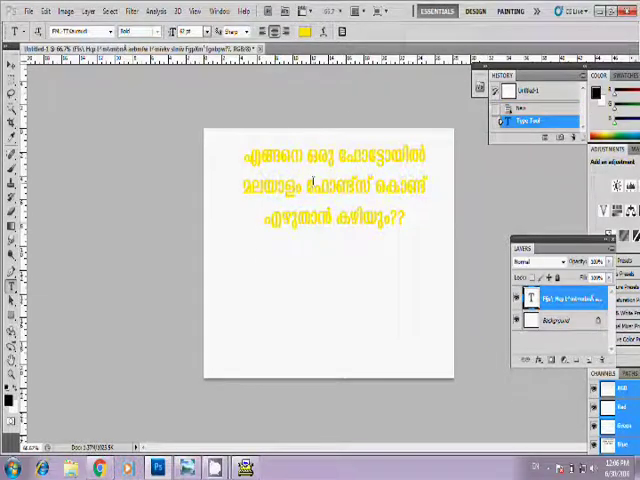
click(378, 191)
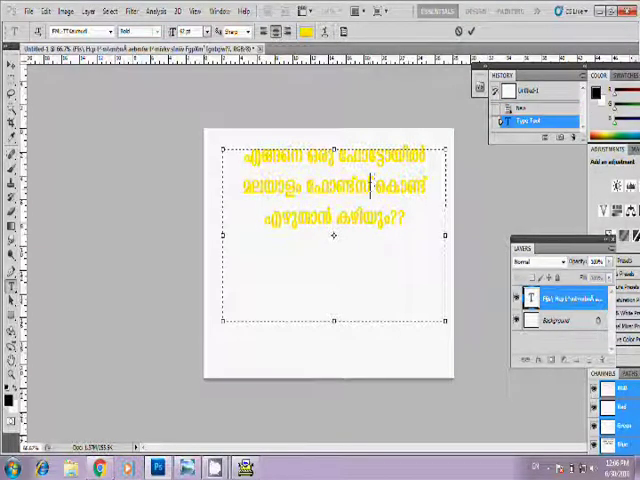
key(BackSpace)
key(BackSpace)
key(BackSpace)
key(BackSpace)
key(BackSpace)
key(BackSpace)
key(BackSpace)
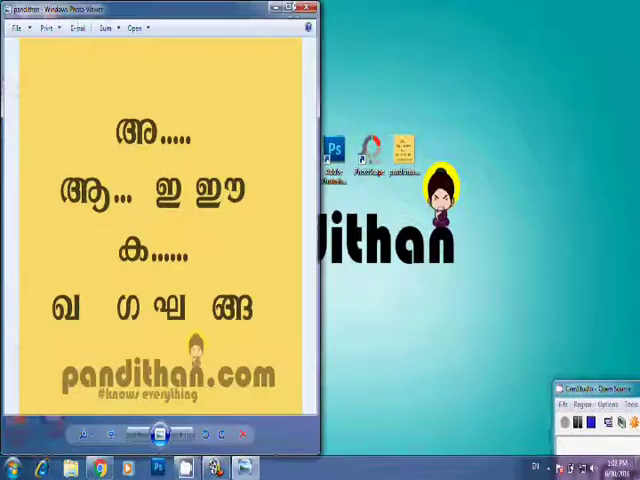
- Maximize the Windows Photo Viewer window showing the pandithan Malayalam letters image
double_click(146, 5)
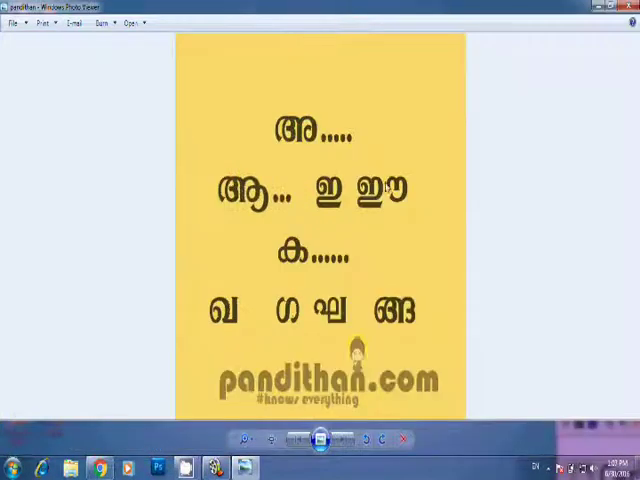
scroll(310, 180, up, 1)
scroll(290, 157, up, 2)
scroll(291, 159, down, 1)
scroll(300, 183, down, 1)
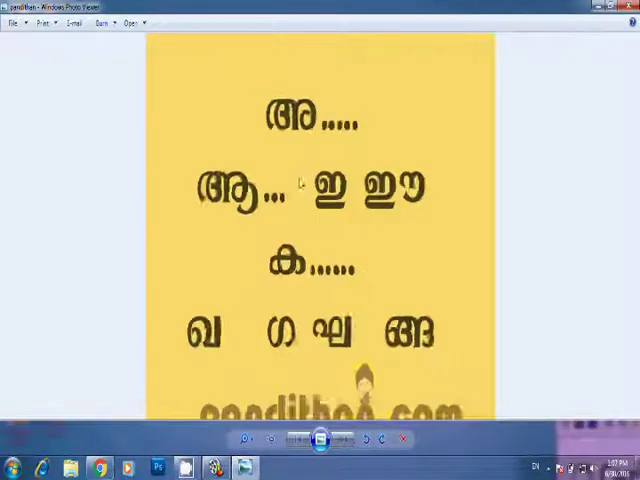
scroll(300, 183, down, 1)
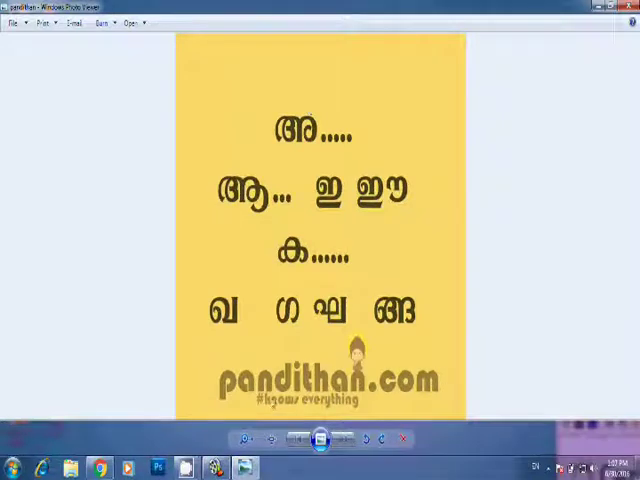